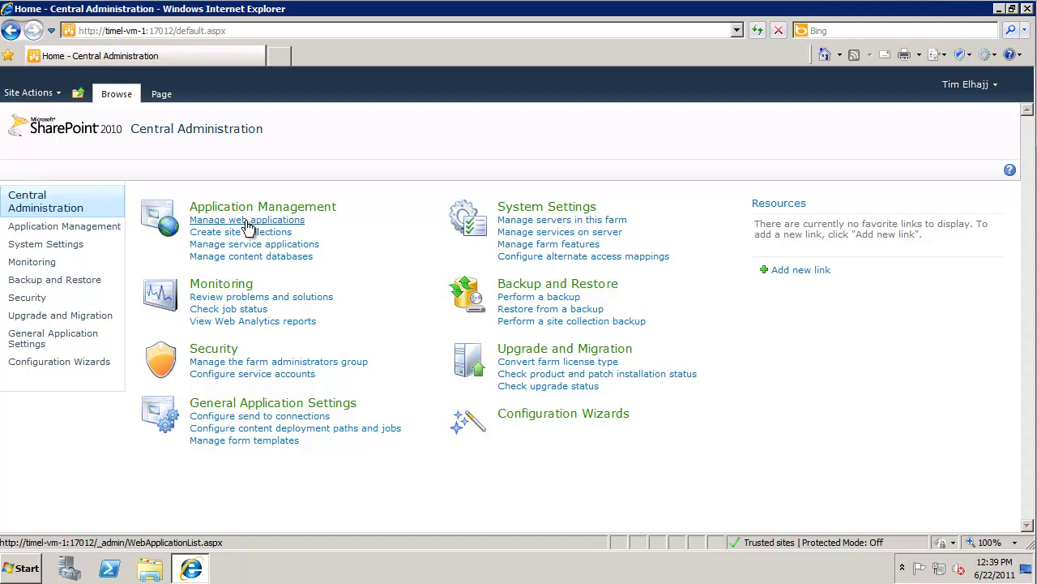
Launch the Farm Configuration Wizard from the Configuration Wizards page
left_click(248, 223)
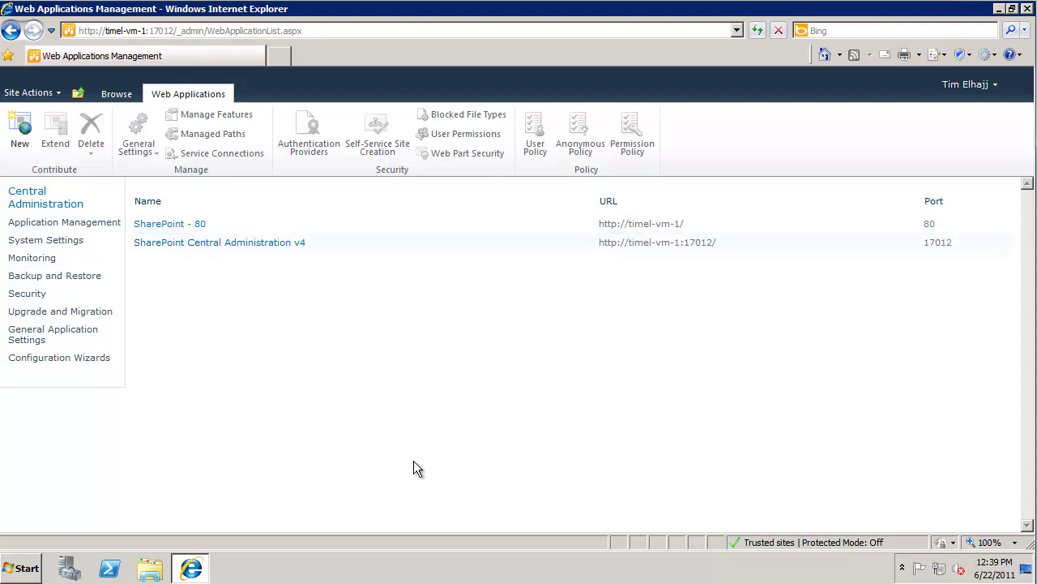
left_click(59, 358)
left_click(243, 214)
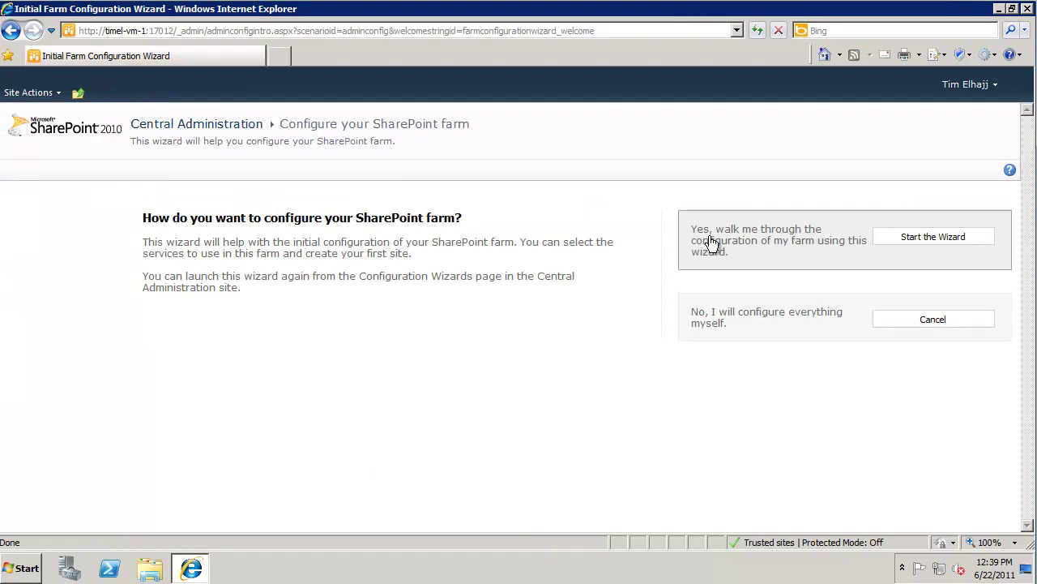
Start the wizard using the existing managed account and accept the default service selection
left_click(887, 236)
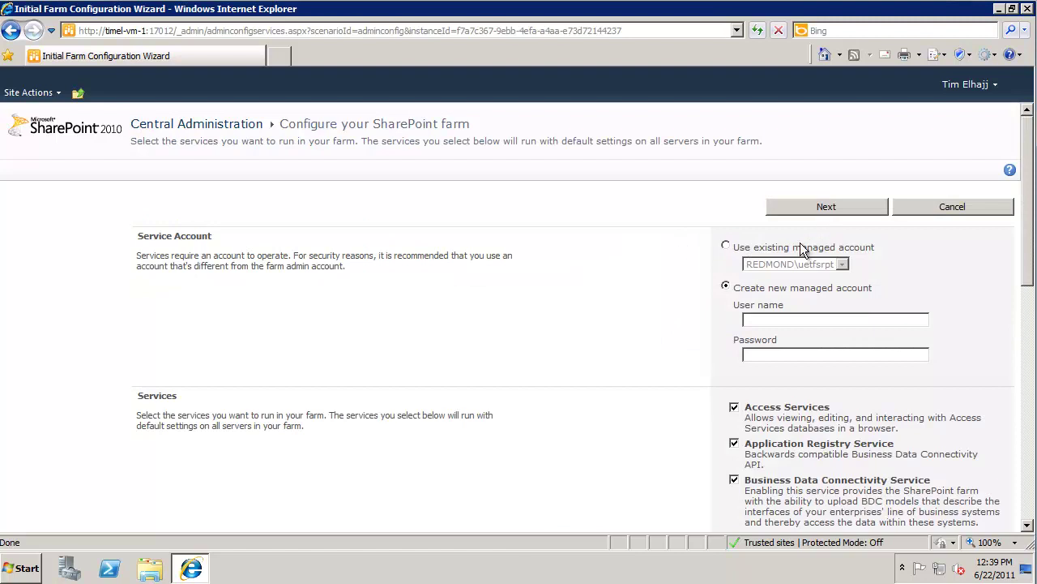
left_click(728, 248)
left_click_drag(1027, 250, 1030, 255)
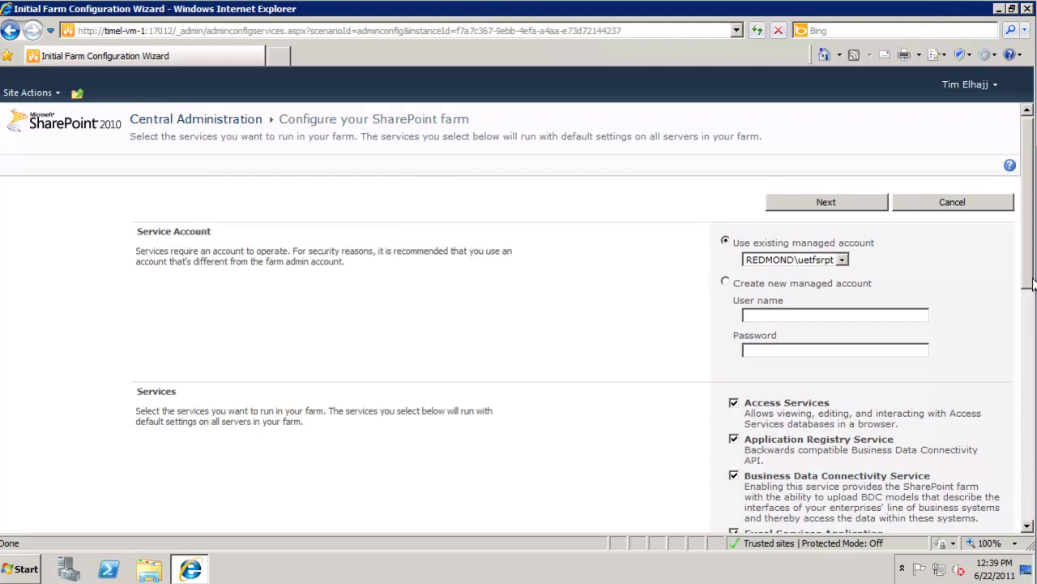
scroll(815, 339, "down", 5)
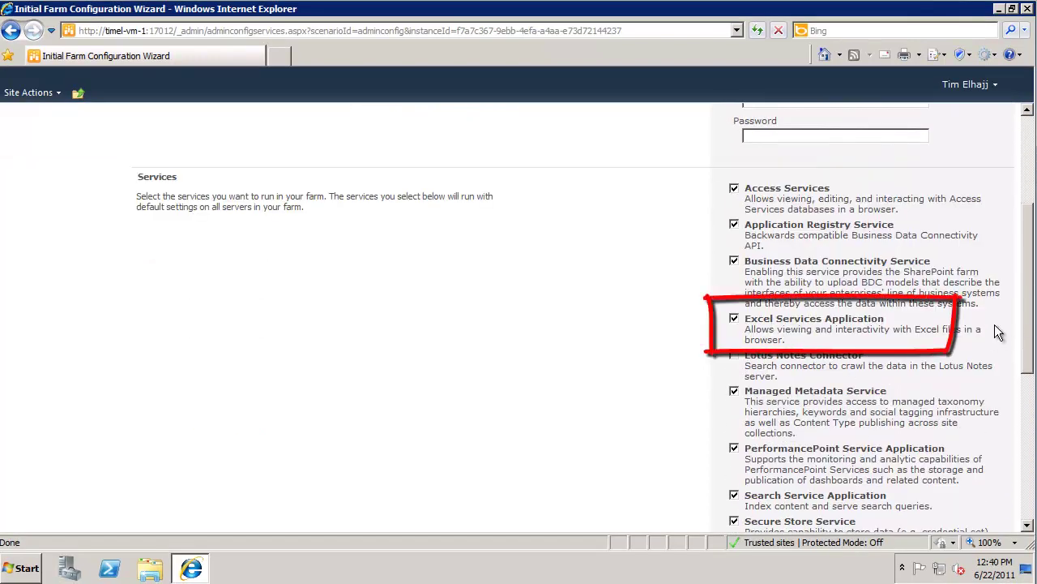
scroll(937, 365, "down", 5)
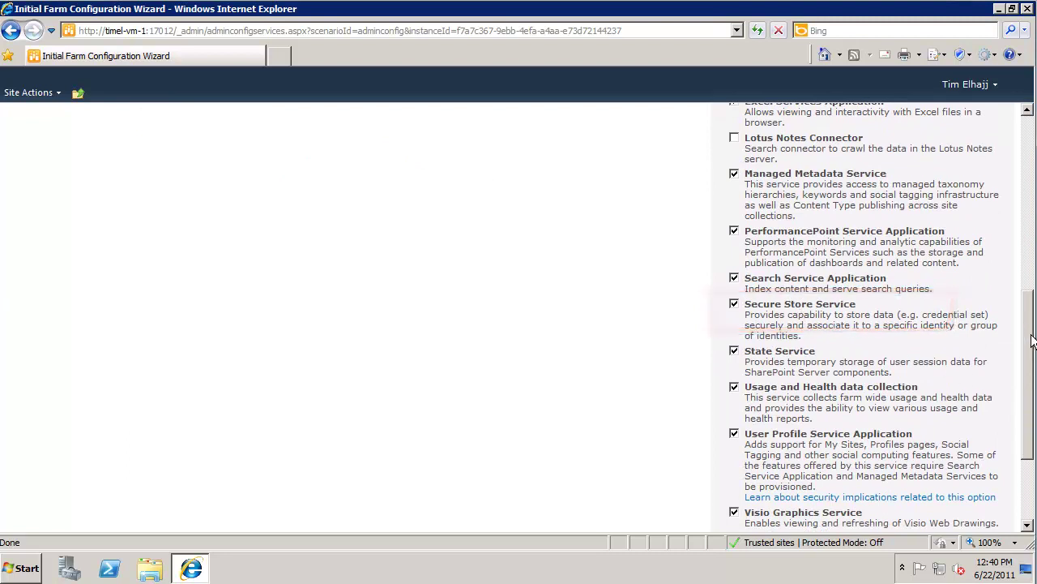
left_click_drag(1029, 332, 1029, 457)
left_click(826, 481)
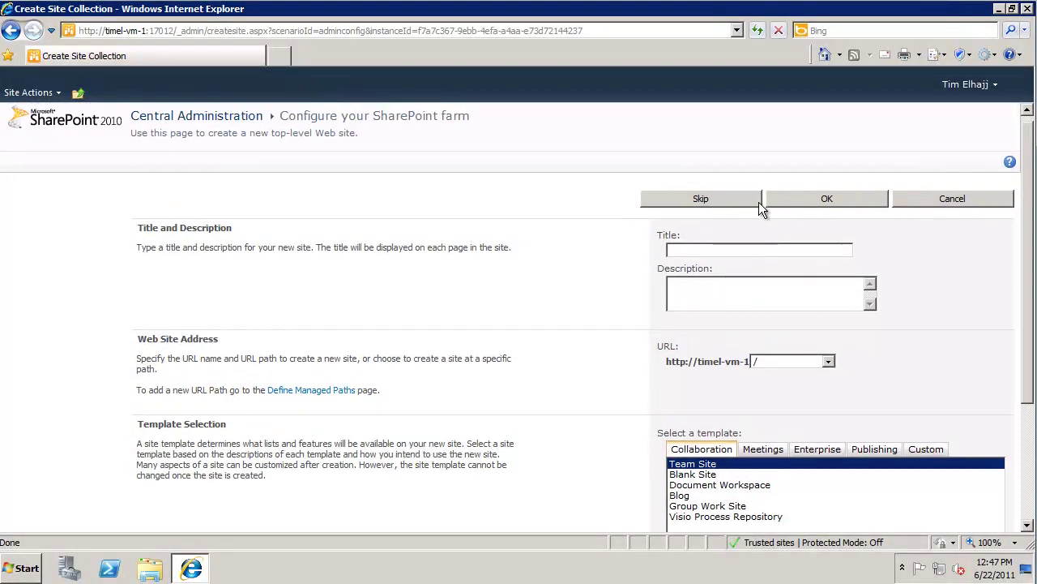
Skip the Create Site Collection step and finish the farm configuration wizard
left_click(690, 198)
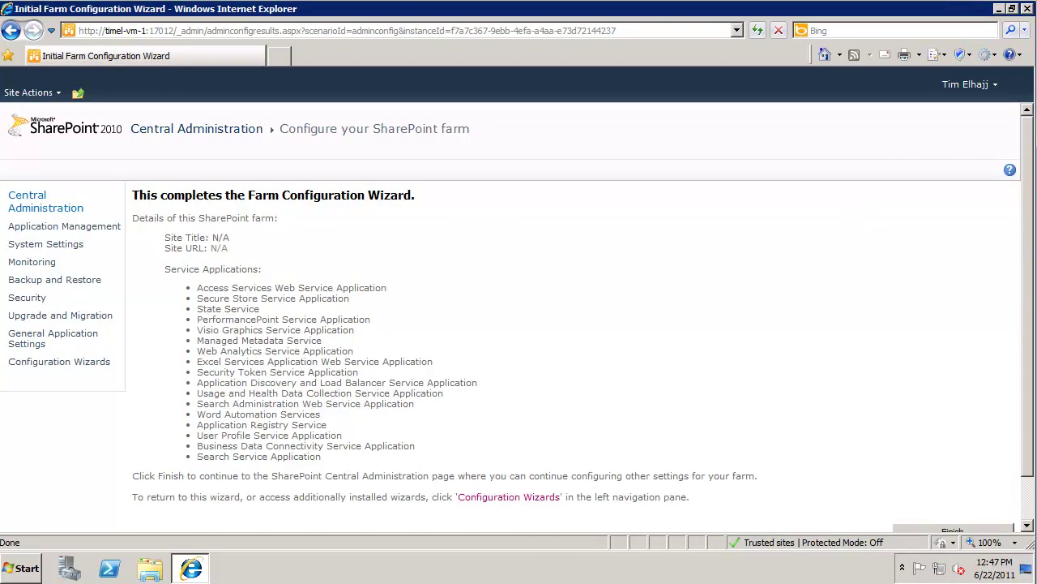
scroll(518, 320, "down", 1)
left_click(956, 479)
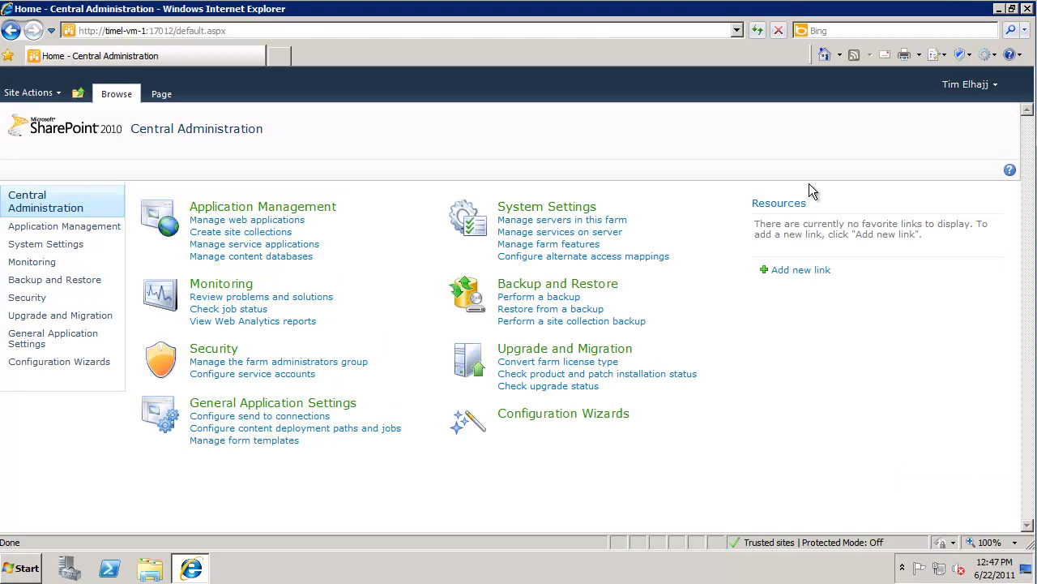
left_click(265, 246)
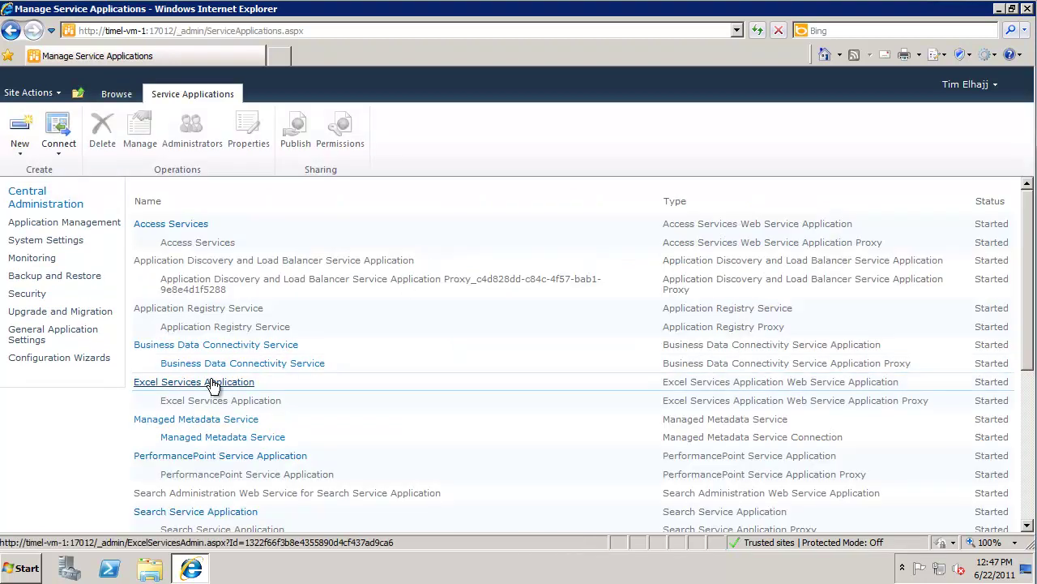
left_click(214, 385)
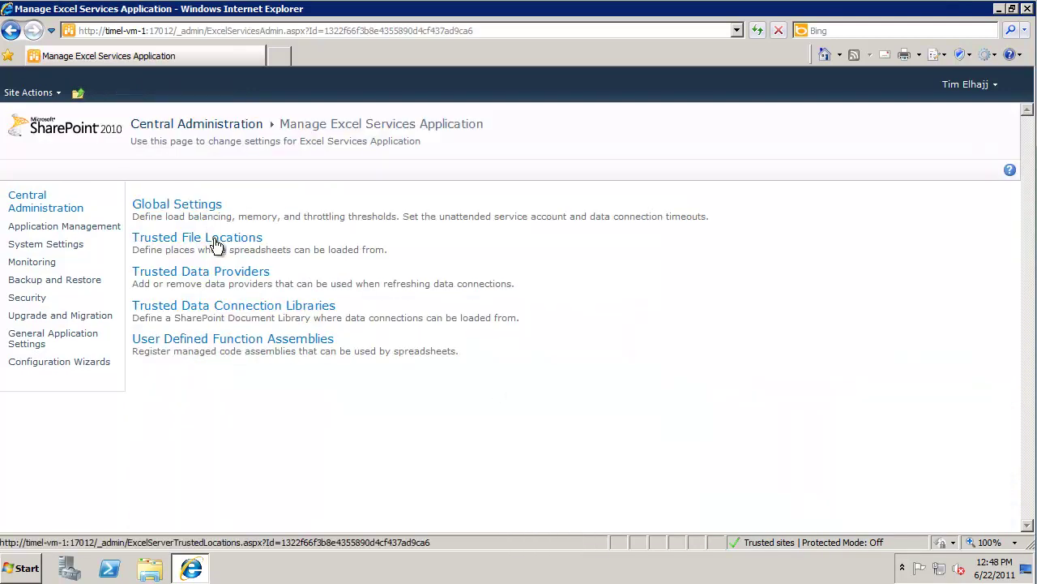
left_click(216, 244)
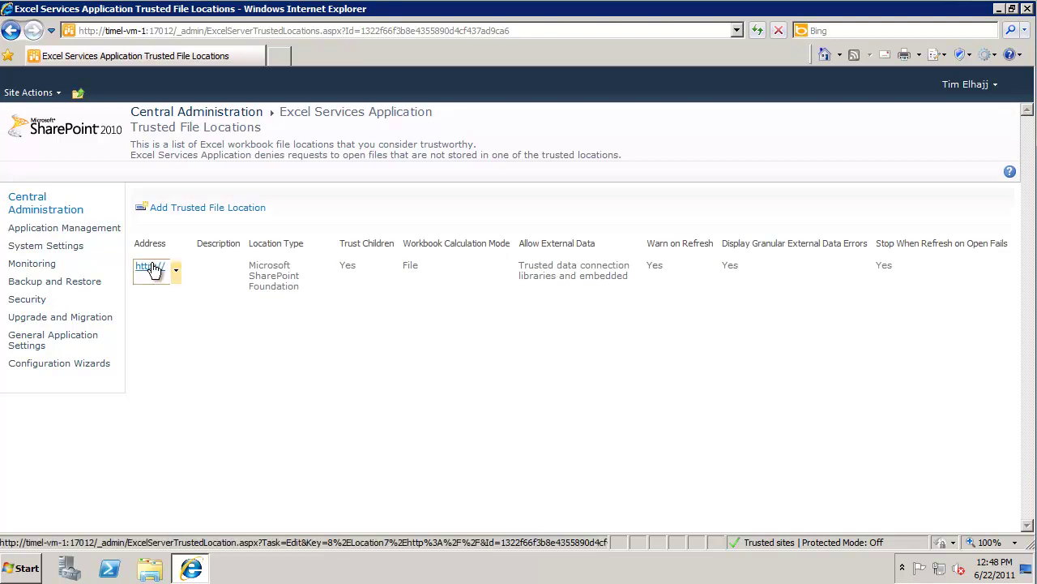
left_click(151, 267)
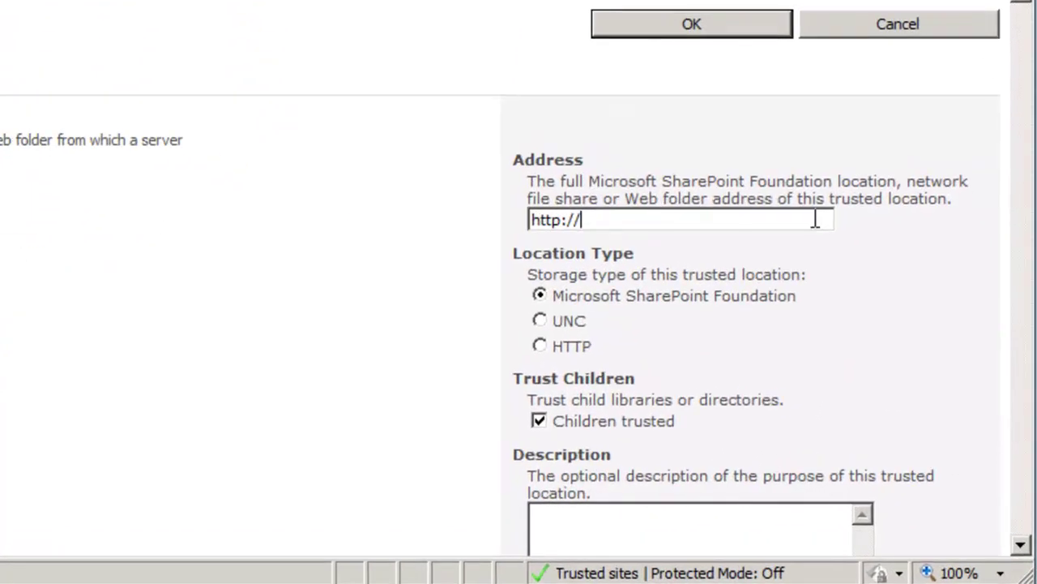
type("timel-vm-1")
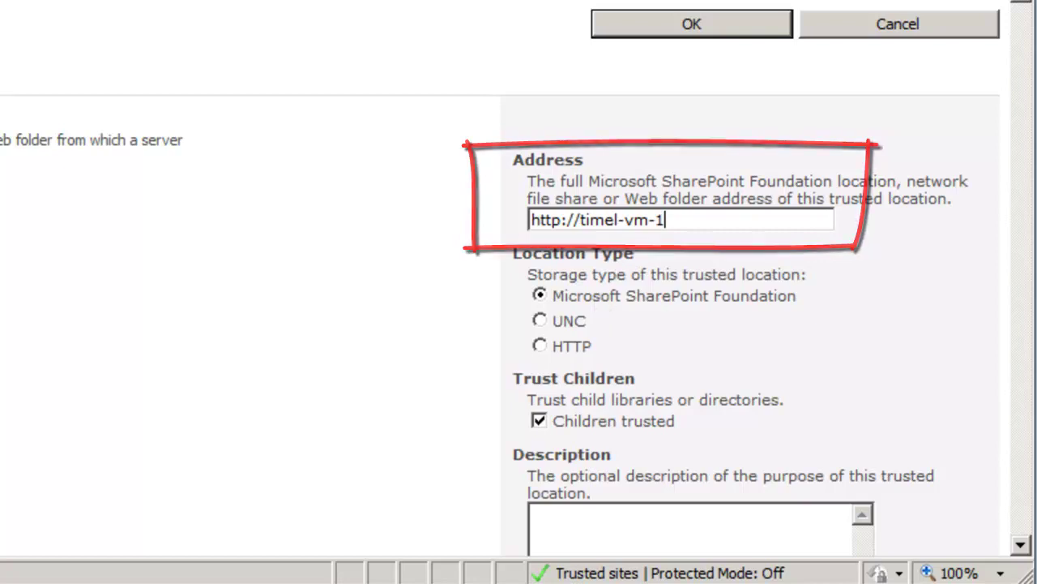
scroll(518, 291, "down", 5)
scroll(518, 292, "up", 3)
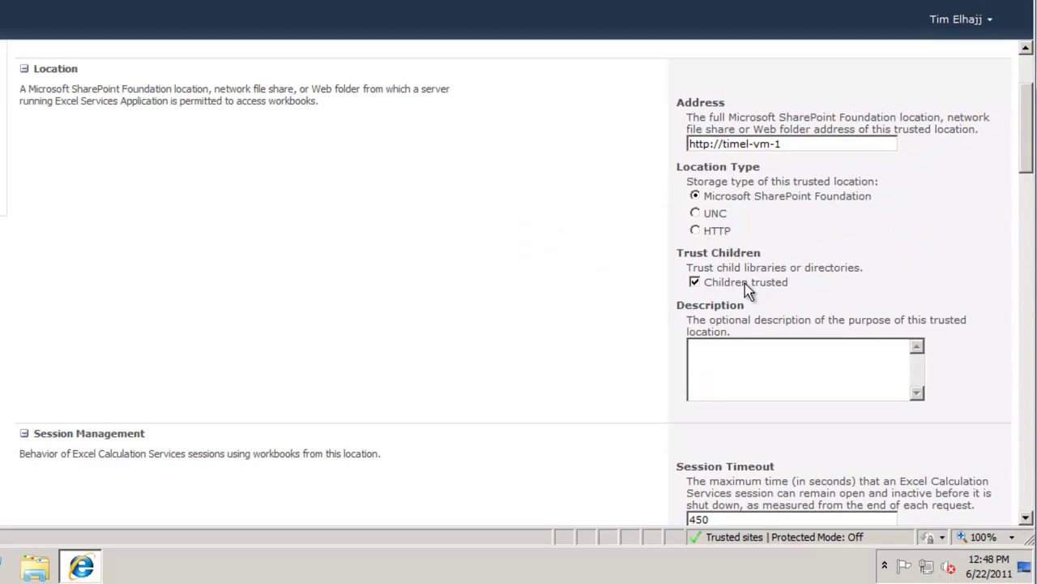
left_click_drag(1026, 162, 1031, 286)
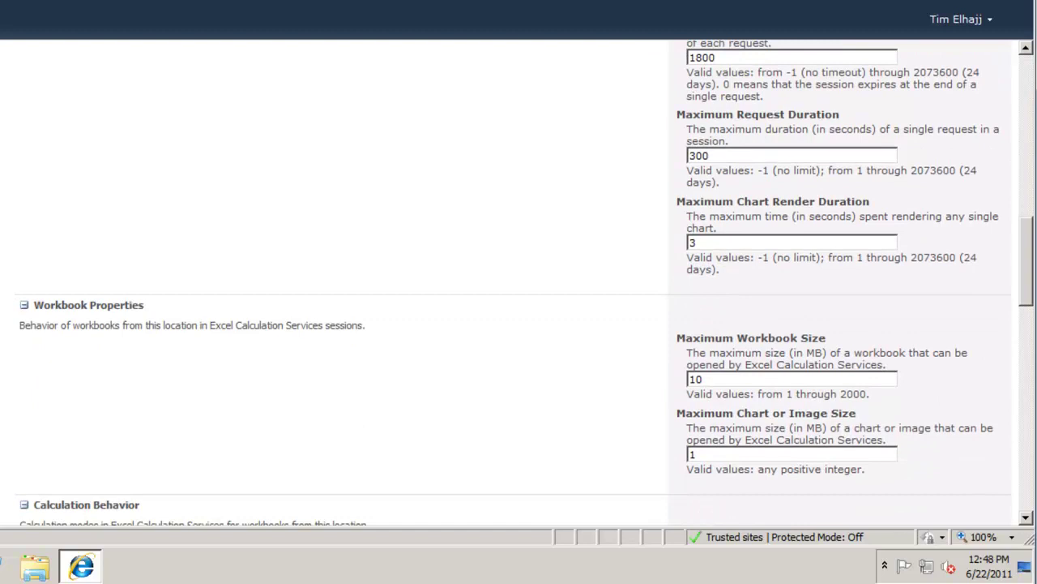
left_click_drag(1030, 286, 1031, 410)
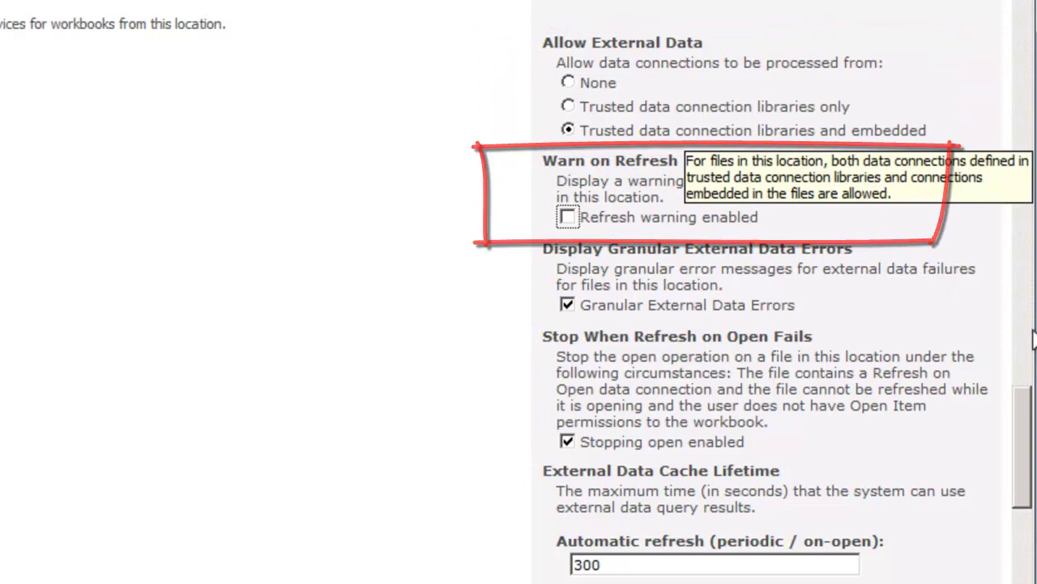
left_click_drag(1026, 434, 1026, 504)
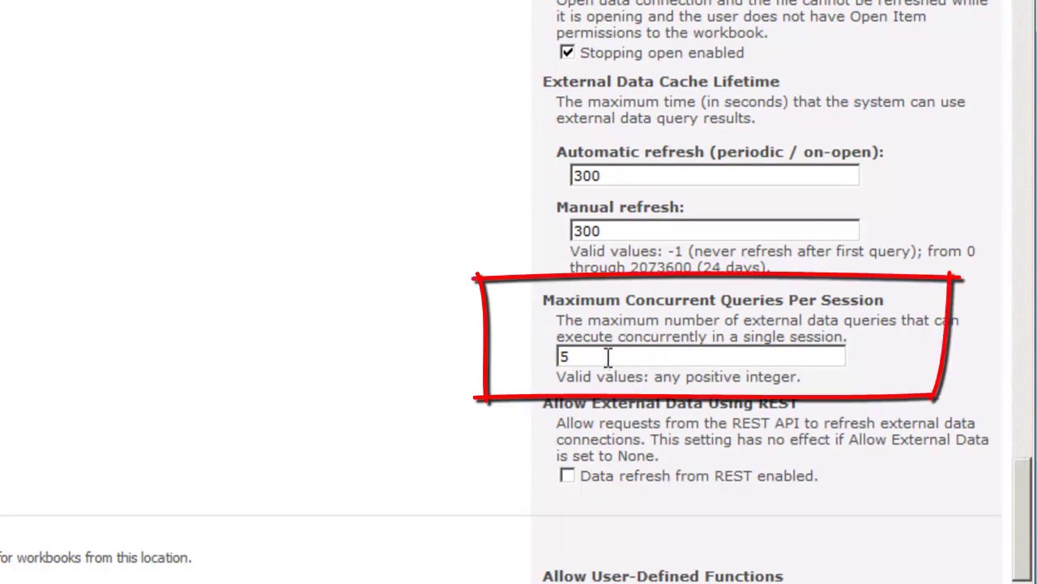
Change Maximum Concurrent Queries Per Session from 5 to 20 and save the location
left_click(577, 357)
double_click(577, 356)
type("20")
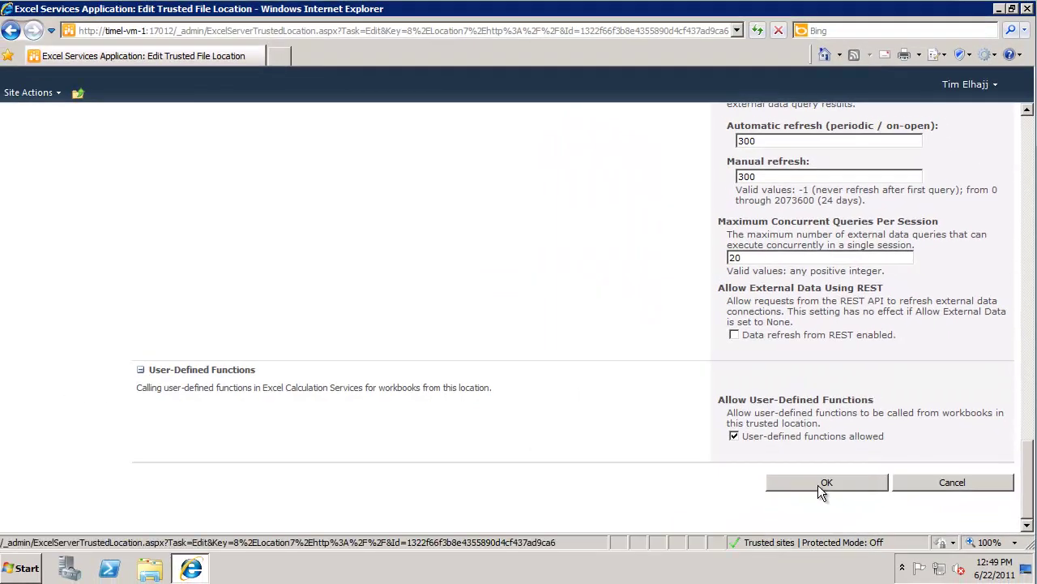
left_click(820, 483)
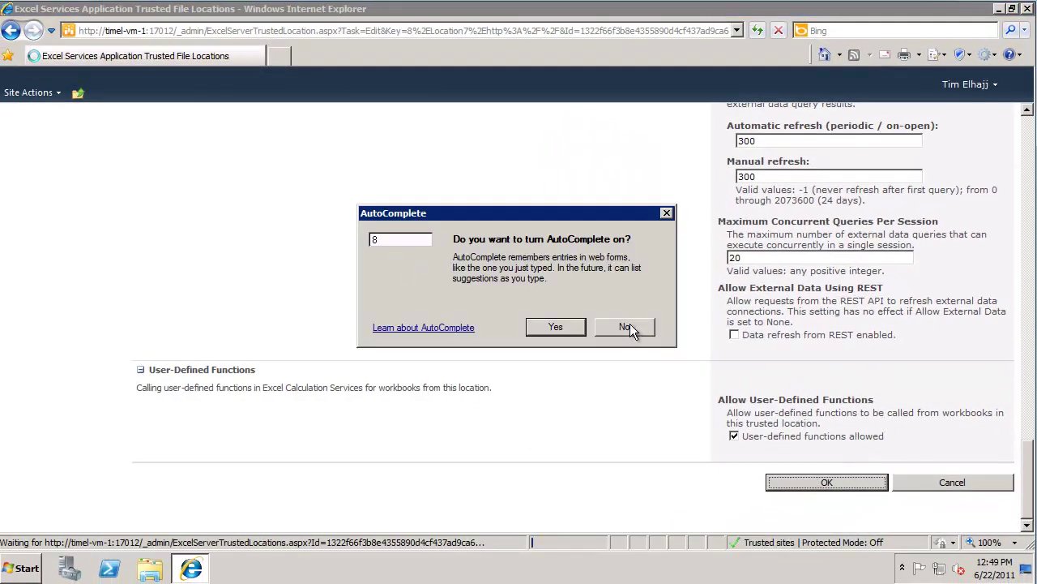
Dismiss the AutoComplete prompt and open the Secure Store Service from Manage Service Applications
left_click(563, 321)
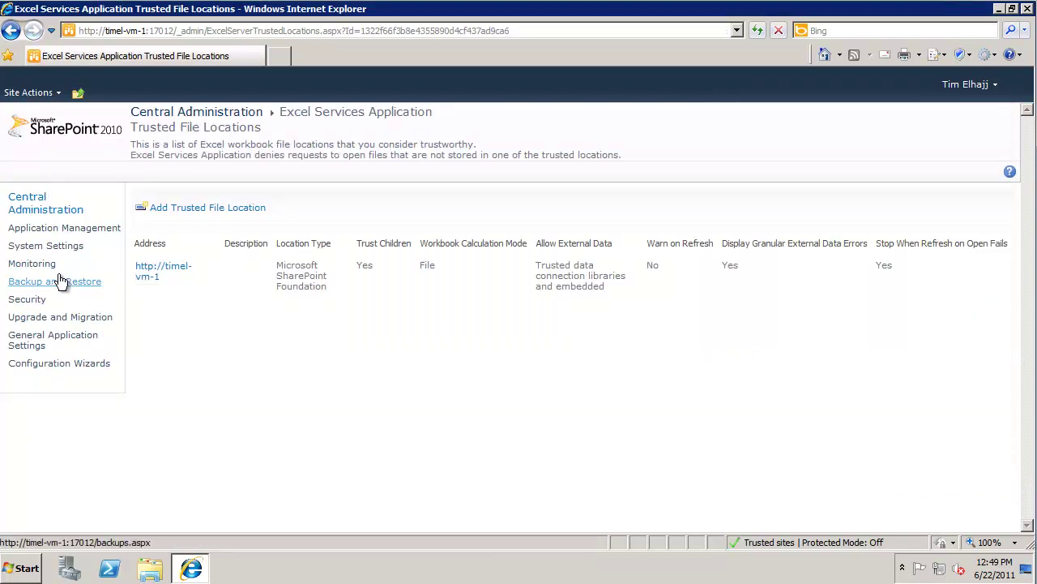
left_click(46, 210)
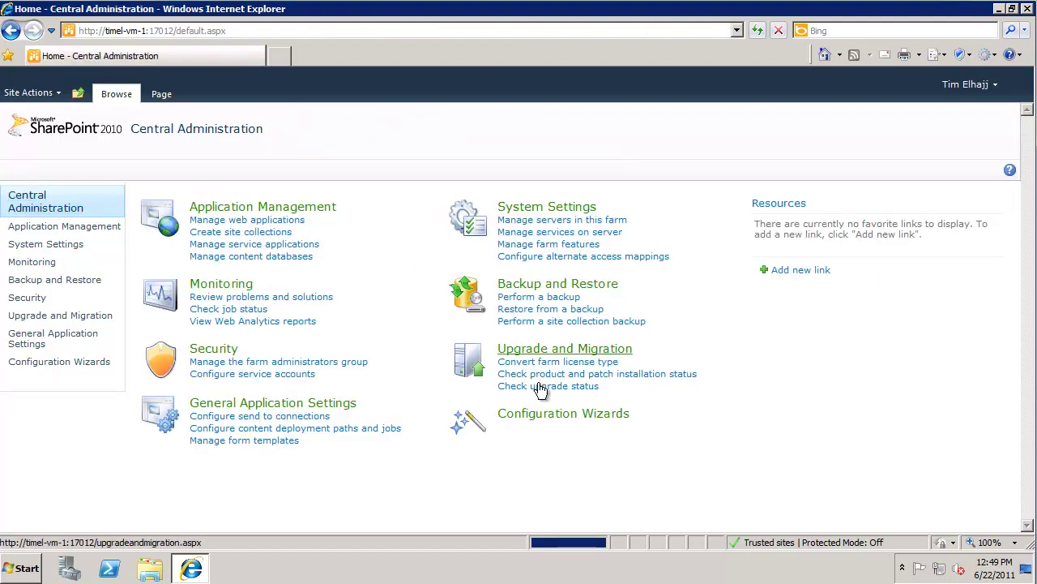
left_click(293, 246)
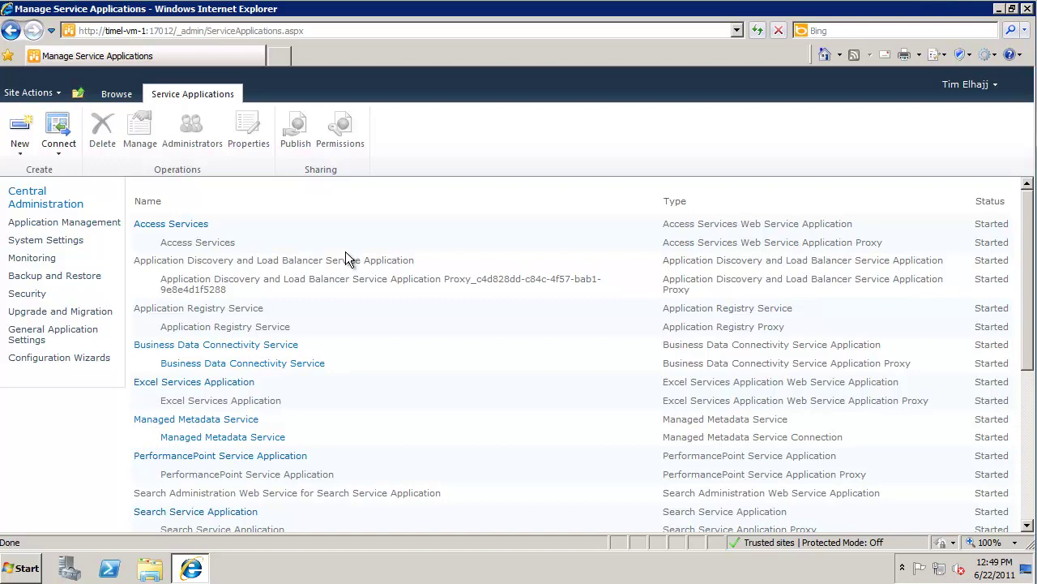
scroll(956, 266, "down", 3)
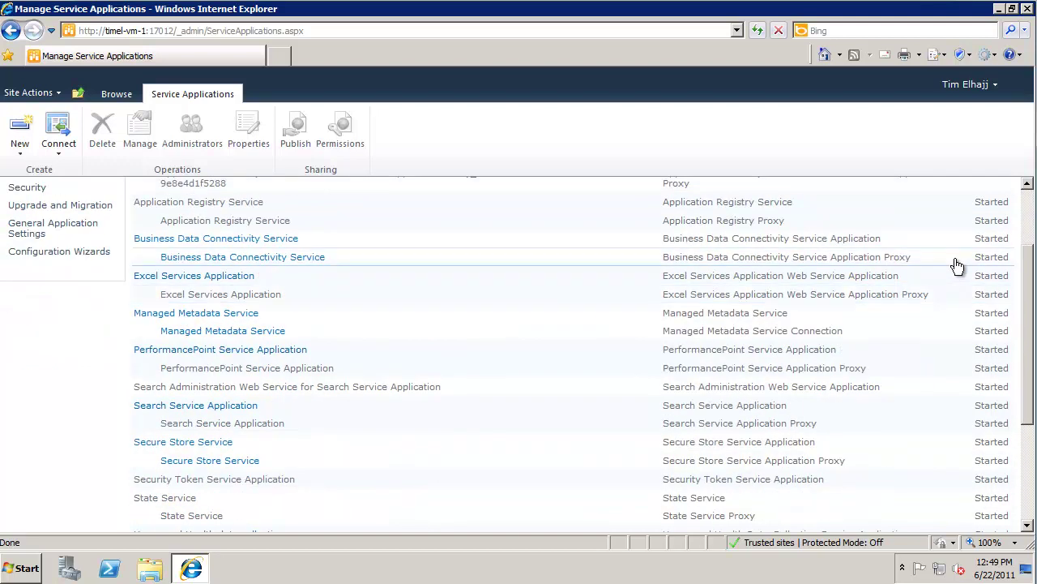
scroll(551, 372, "down", 2)
left_click(199, 395)
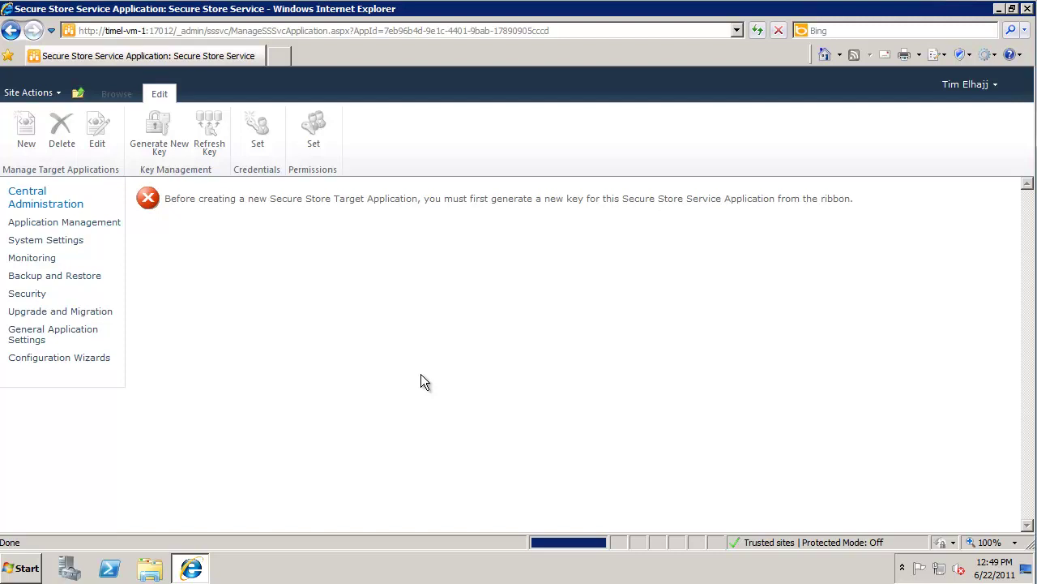
Generate a new Secure Store key by entering and confirming the pass phrase
left_click(162, 134)
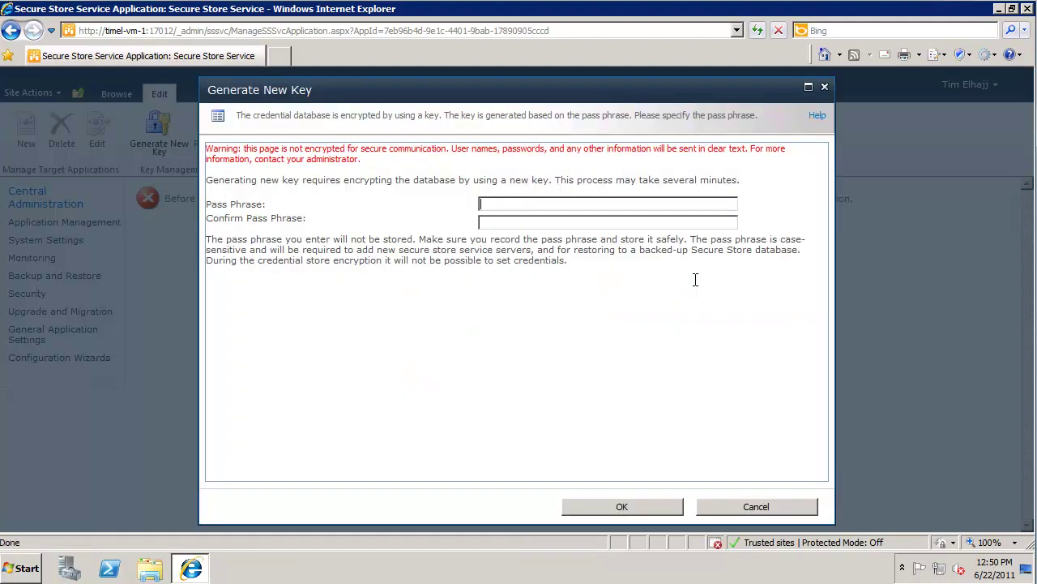
type("Pass@word1Pass@word1")
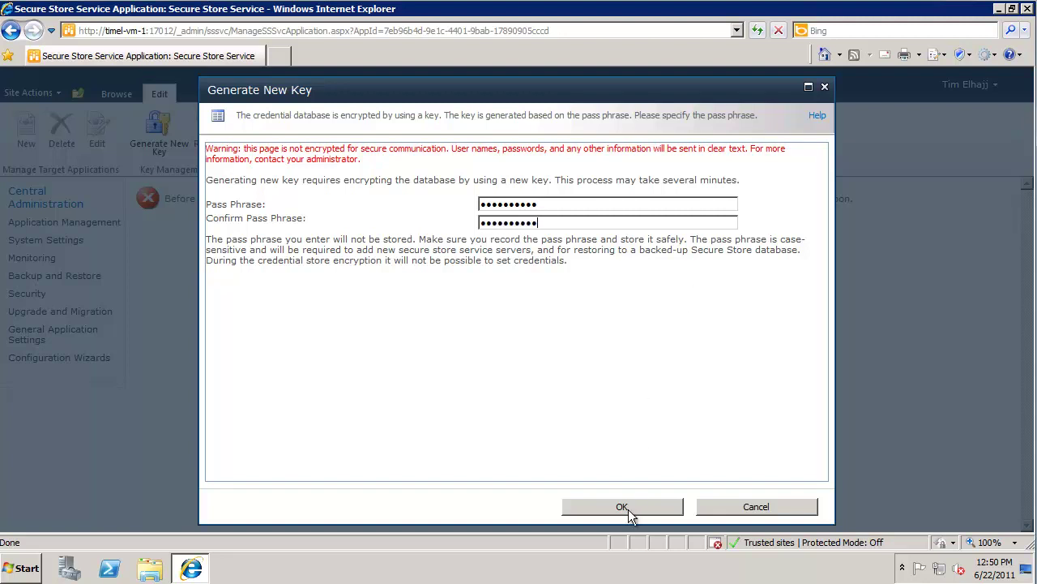
left_click(630, 506)
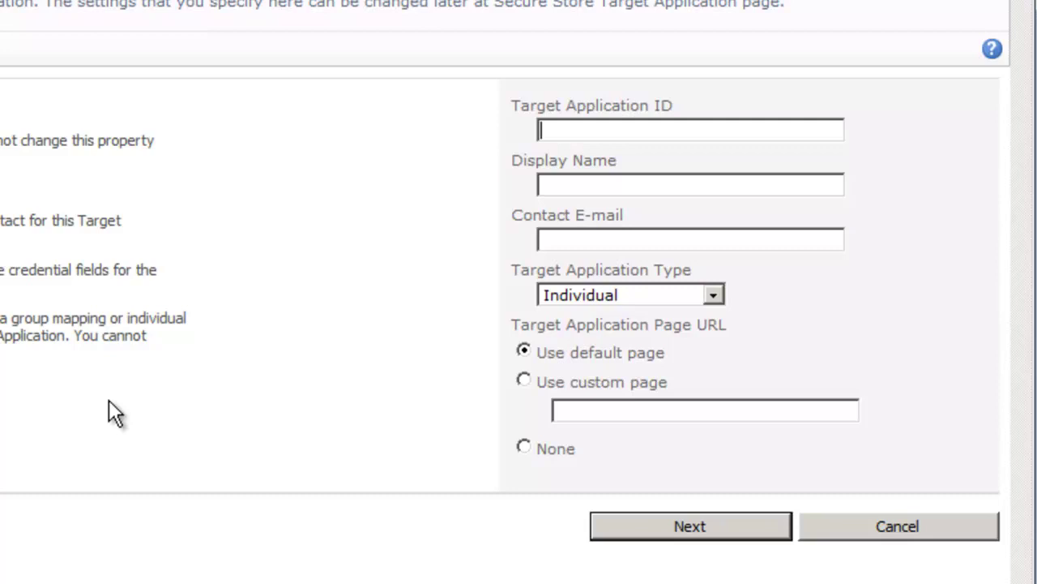
Enter TFS as Target Application ID and Display Name, and fill in the contact e-mail
type("TFS")
left_click(657, 185)
type("TFS")
key("Tab")
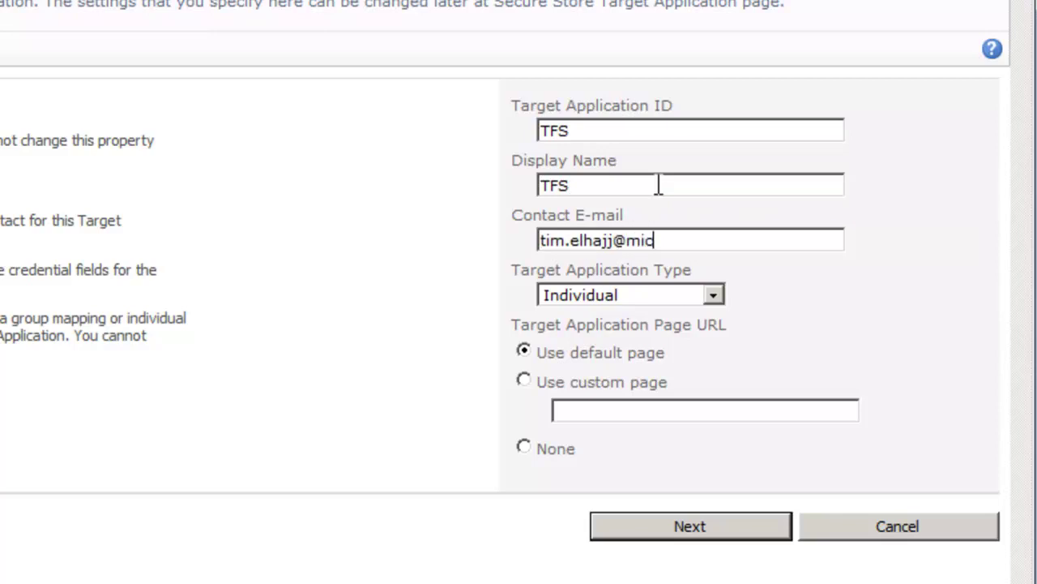
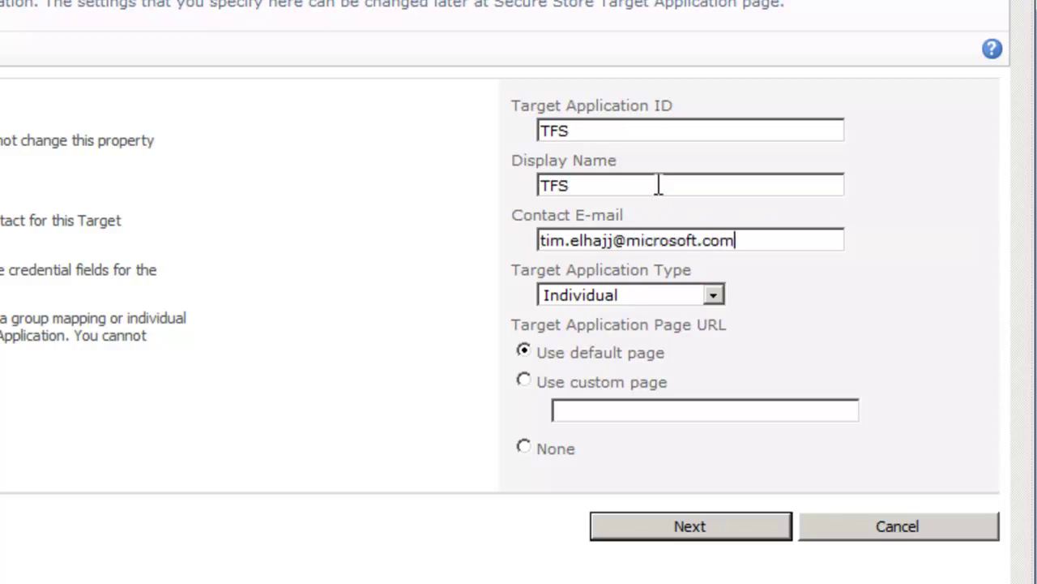
key("Tab")
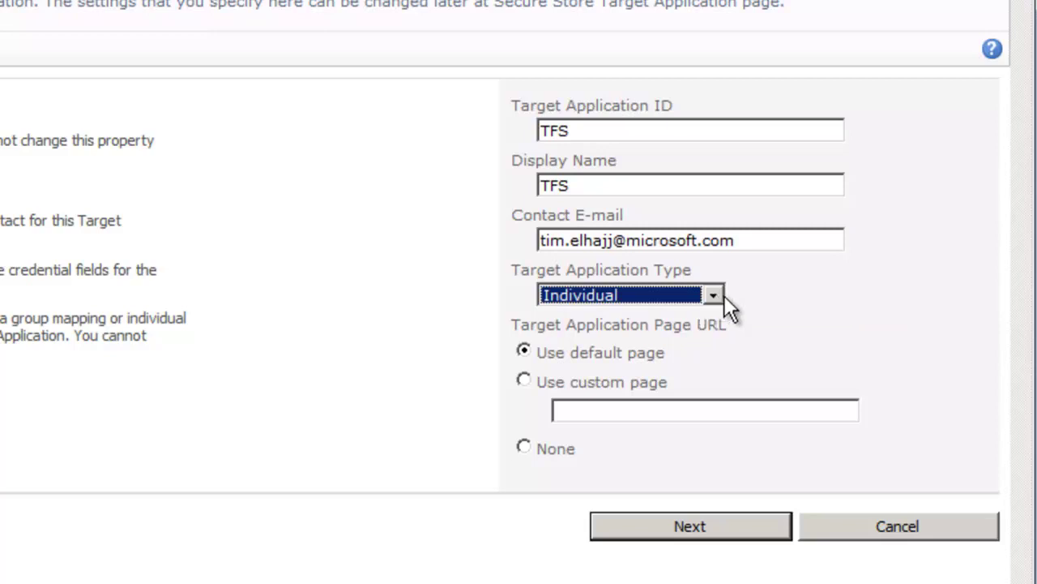
Choose Group as the Target Application Type and continue to the credential fields
left_click(725, 297)
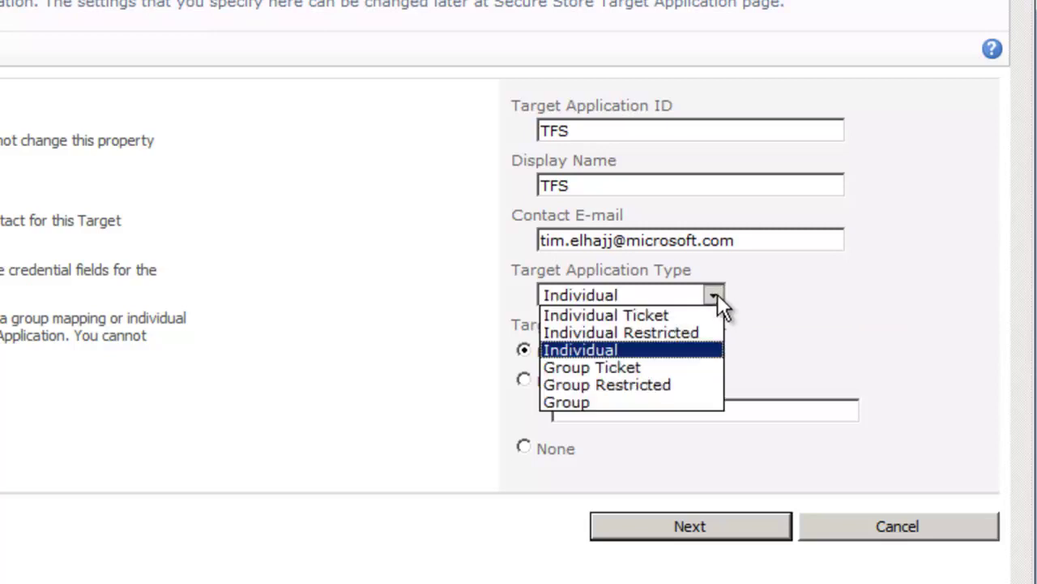
left_click(621, 403)
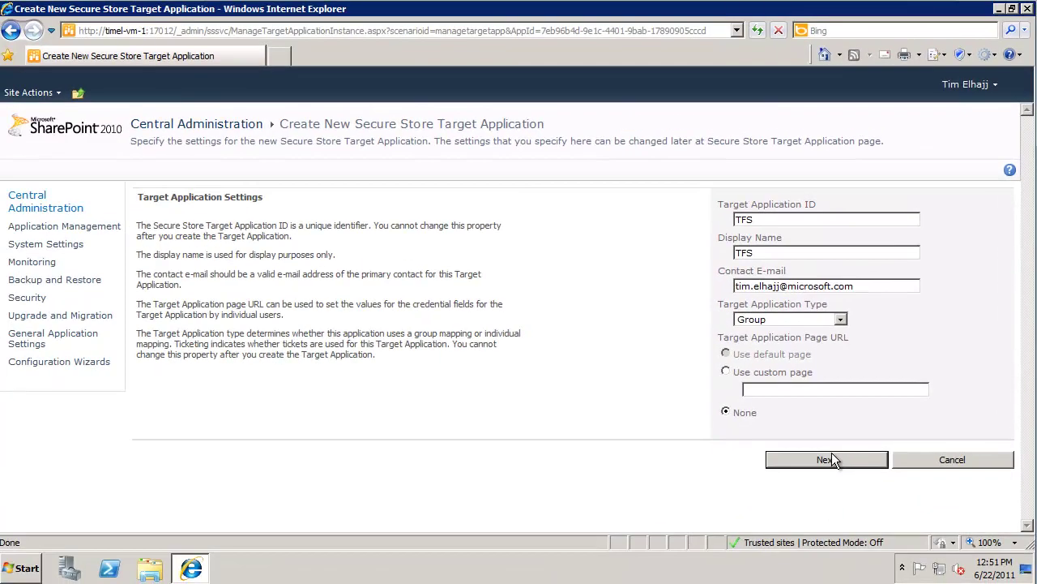
left_click(702, 526)
left_click(827, 460)
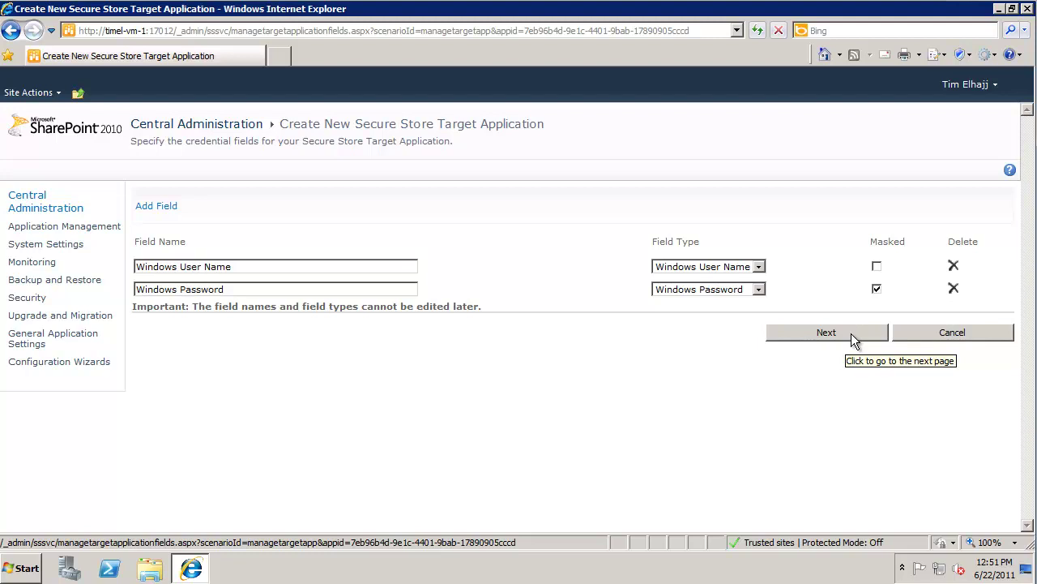
Keep the default credential fields, then enter the administrator account and the TFS permissions member group
left_click(851, 340)
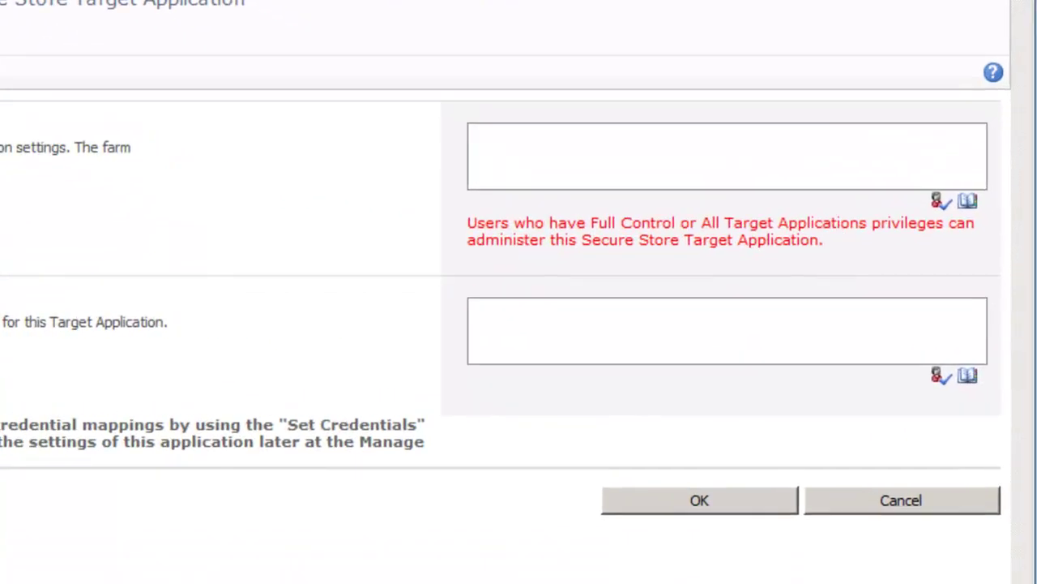
left_click(508, 134)
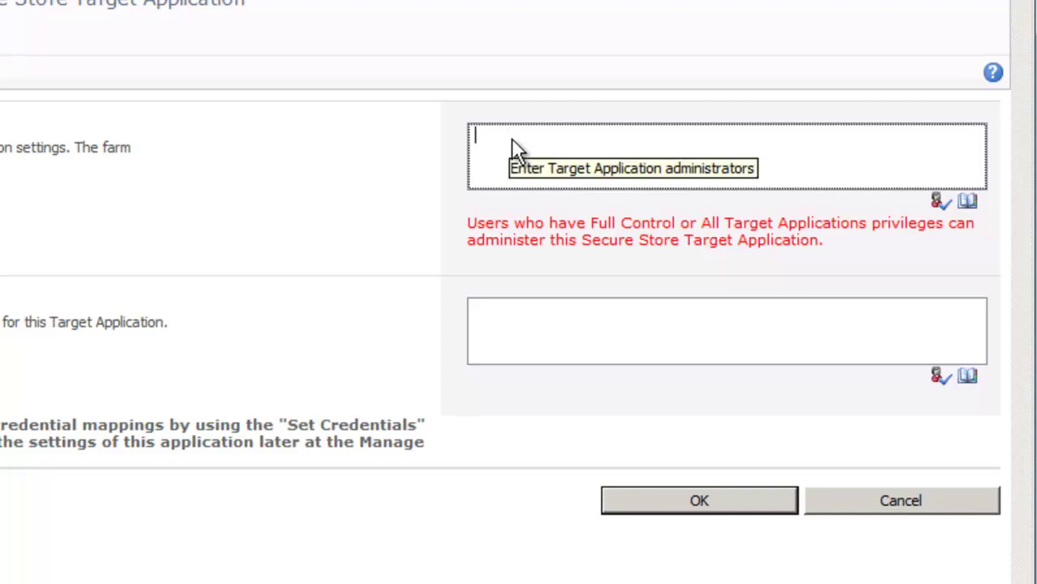
type("REDMOND\\uetfsrpt")
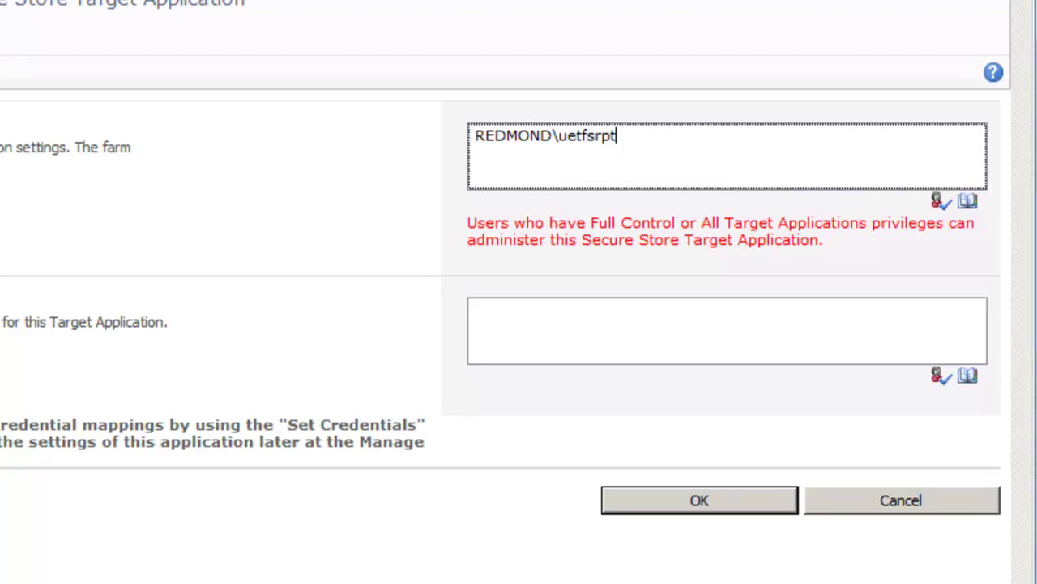
left_click(527, 321)
type("redmond\\tfspermissions")
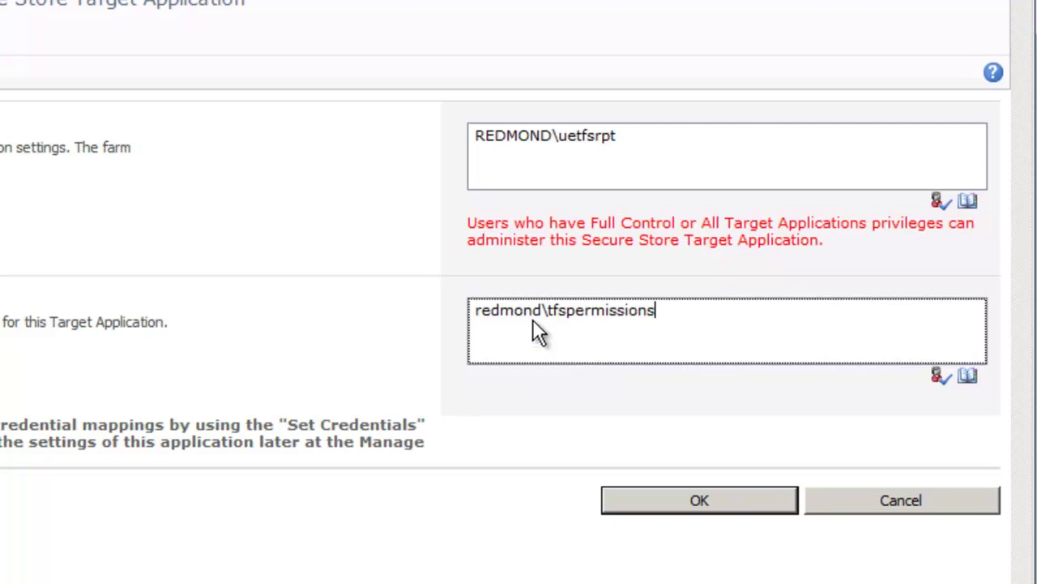
Resolve both the member group and administrator names, then create the target application
left_click(940, 376)
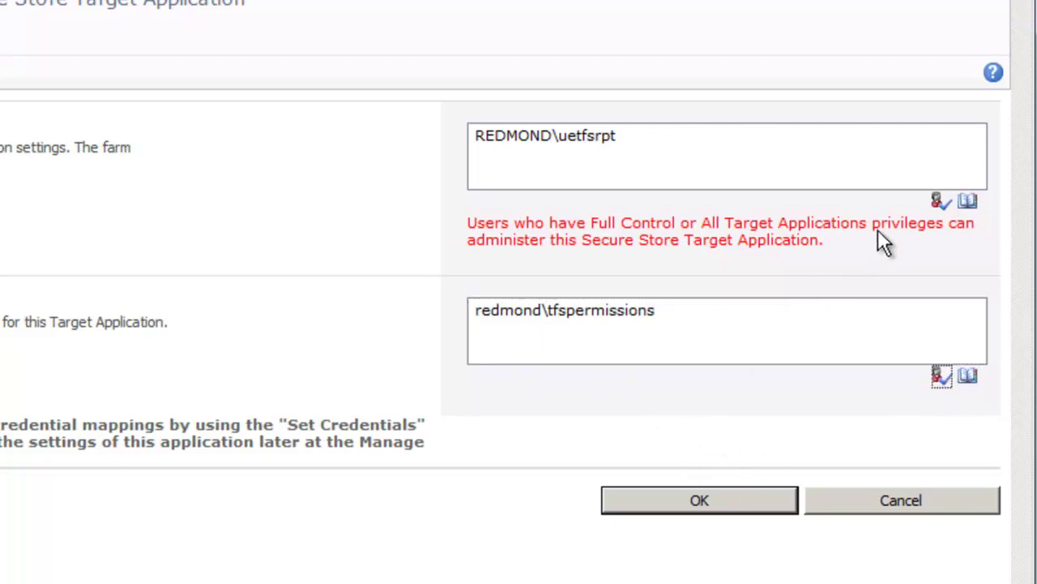
left_click(941, 202)
left_click(698, 156)
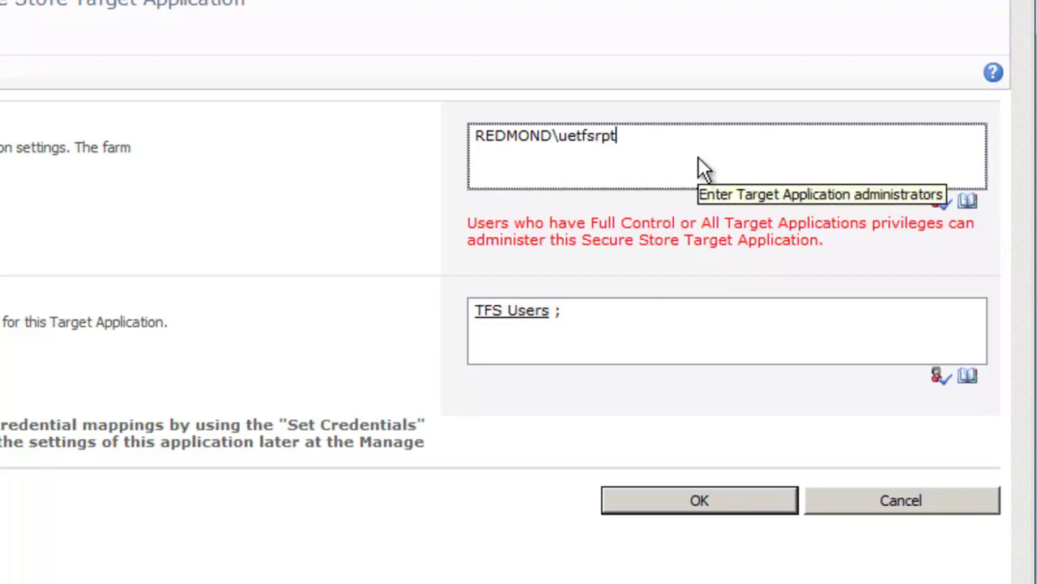
left_click(940, 203)
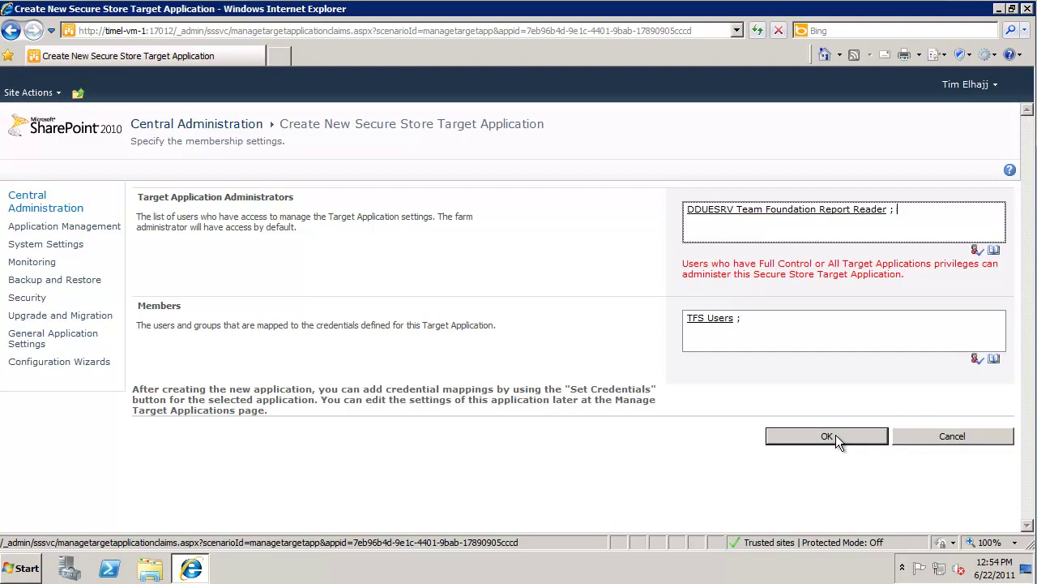
left_click(836, 434)
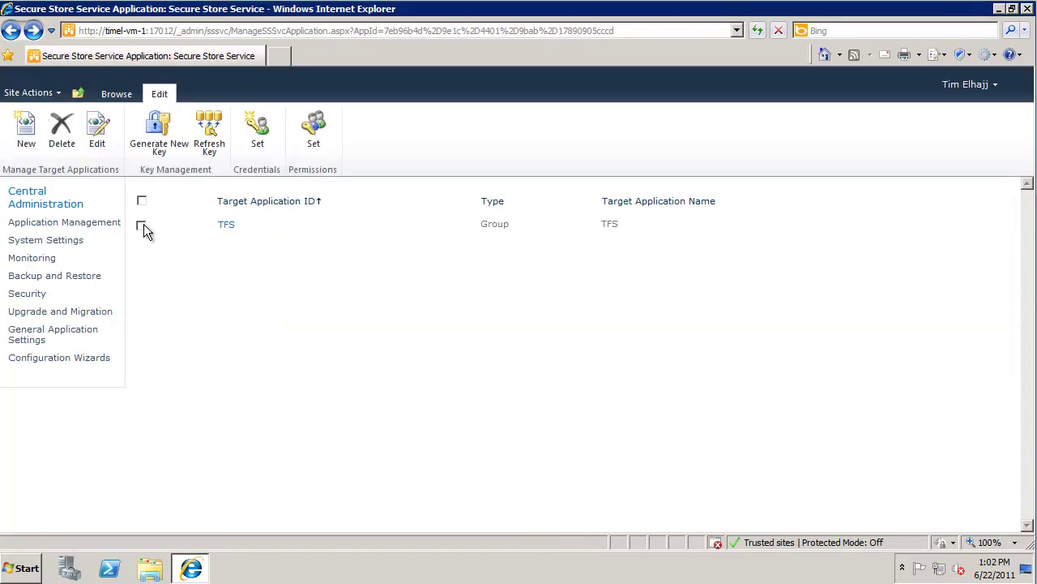
Select the TFS target application and open its Set Credentials page
left_click(141, 224)
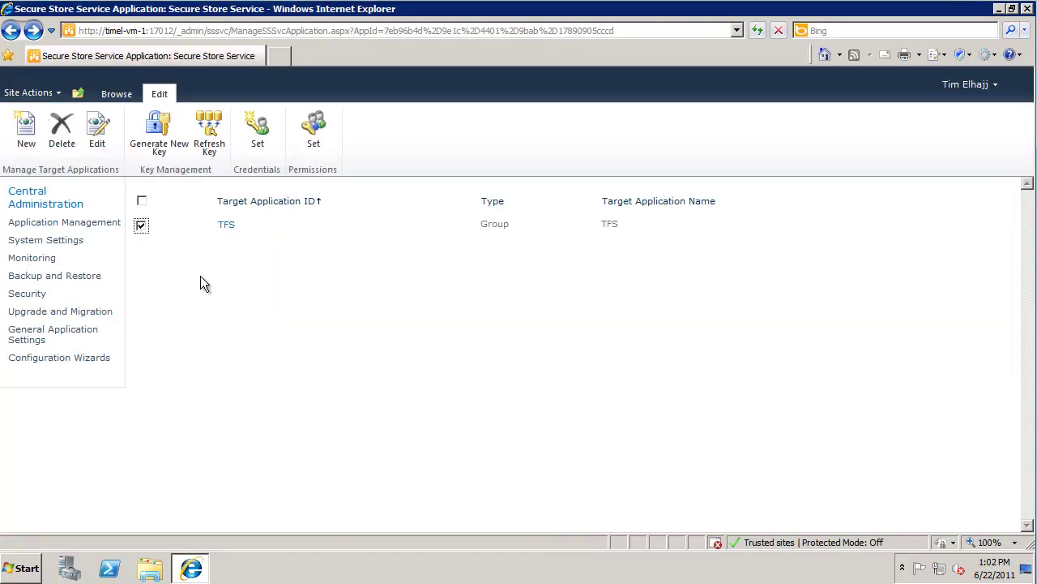
left_click(249, 127)
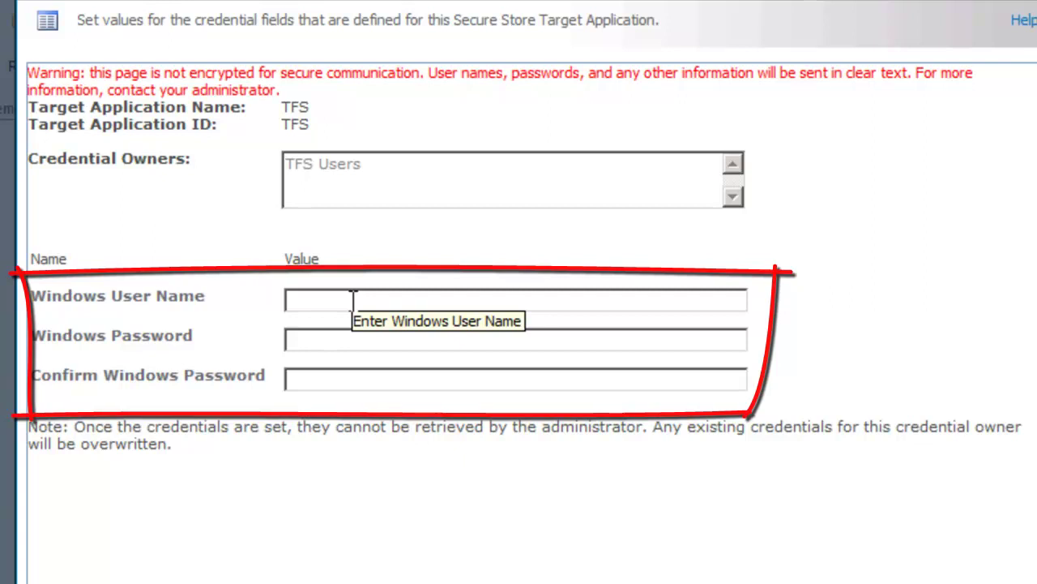
Save the Windows user name and password for the TFS target application, then return to Central Administration home
left_click(353, 299)
type("REDMOND\\uetfsrpt")
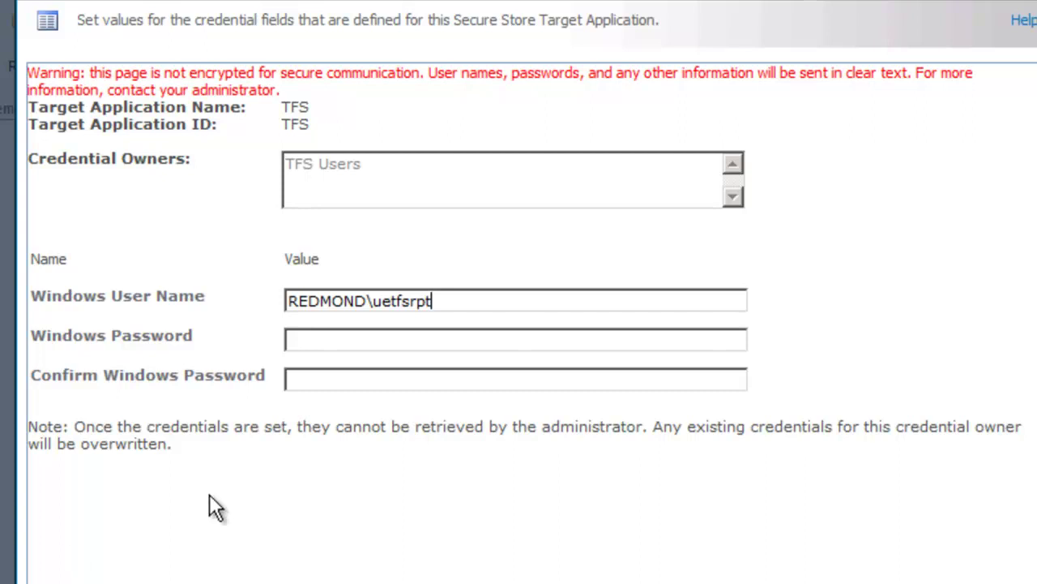
left_click(324, 341)
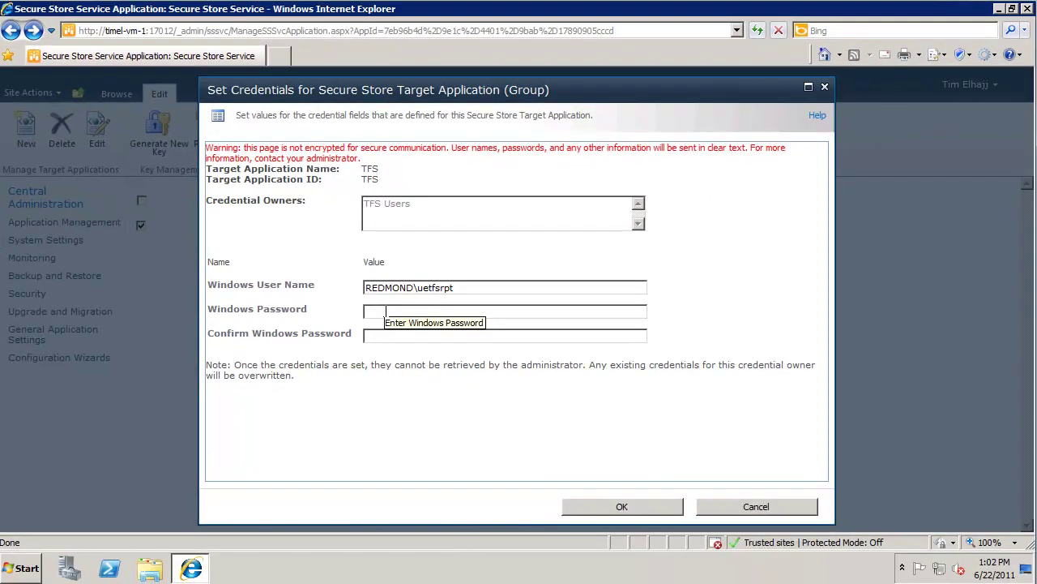
key("ctrl+v")
left_click(391, 340)
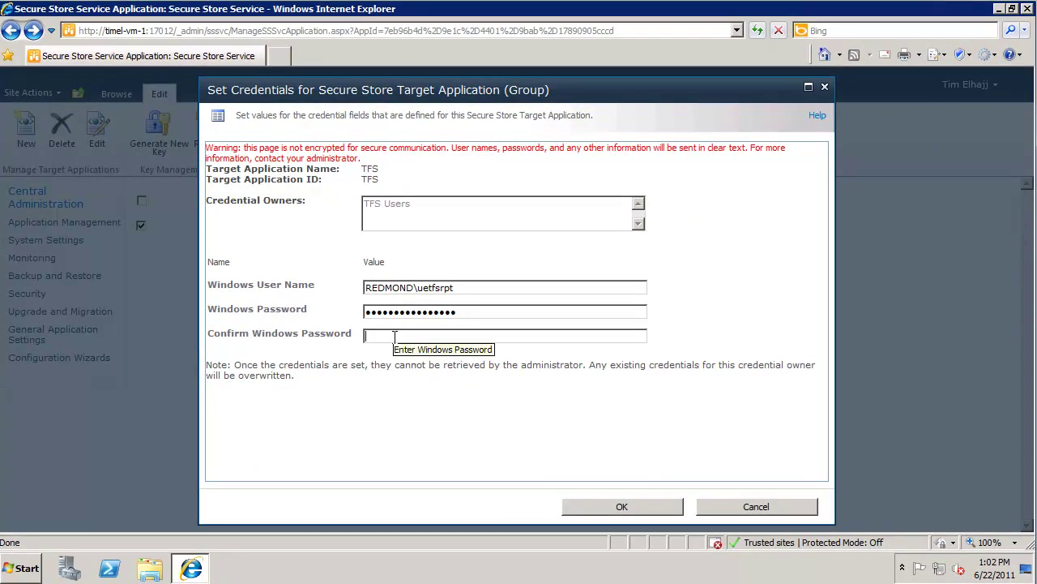
key("ctrl+v")
left_click(620, 507)
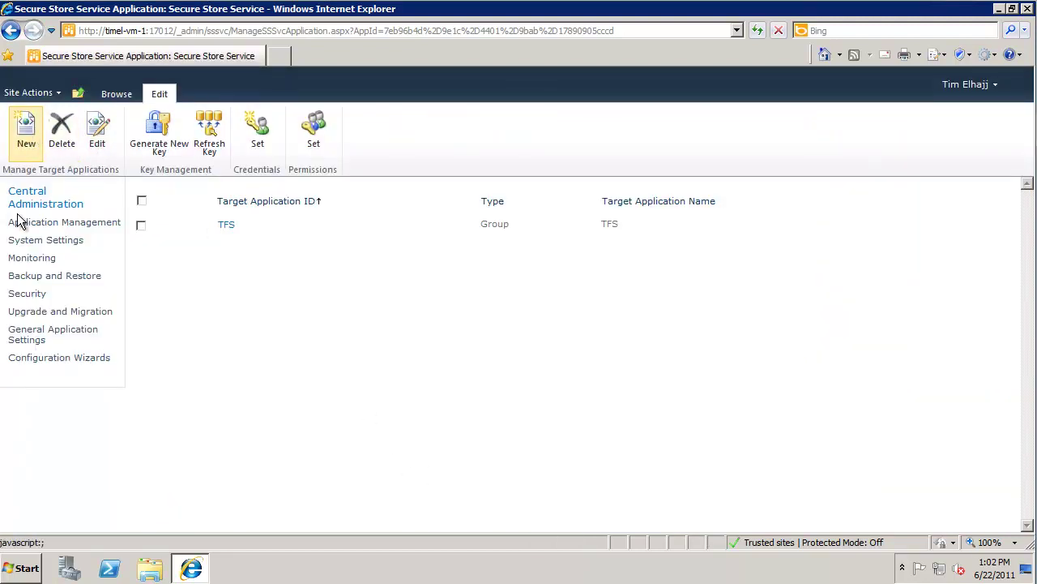
left_click(32, 198)
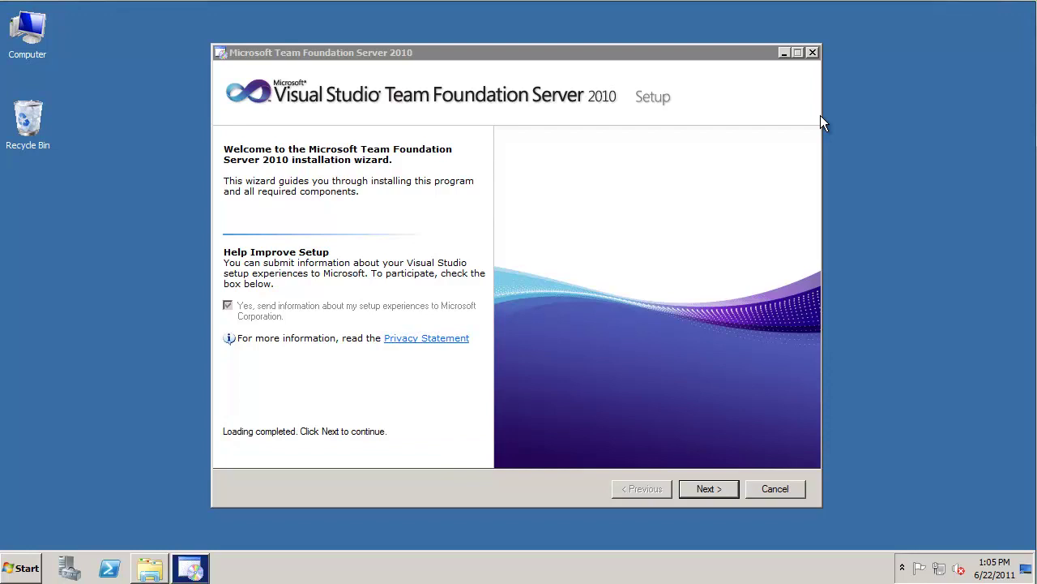
Accept the license terms and install only the Team Foundation Server feature
left_click(699, 488)
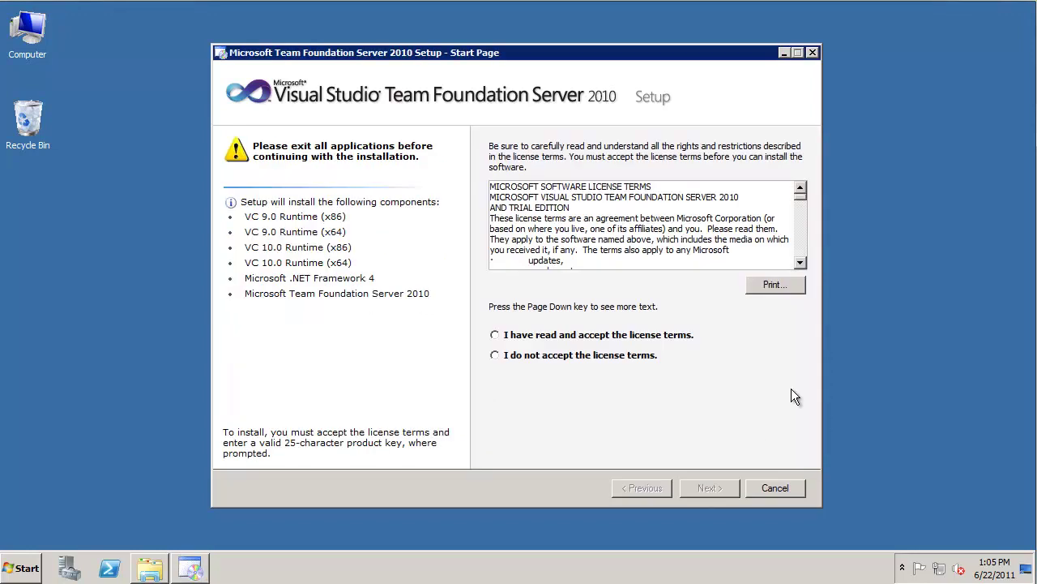
left_click(510, 339)
left_click(718, 488)
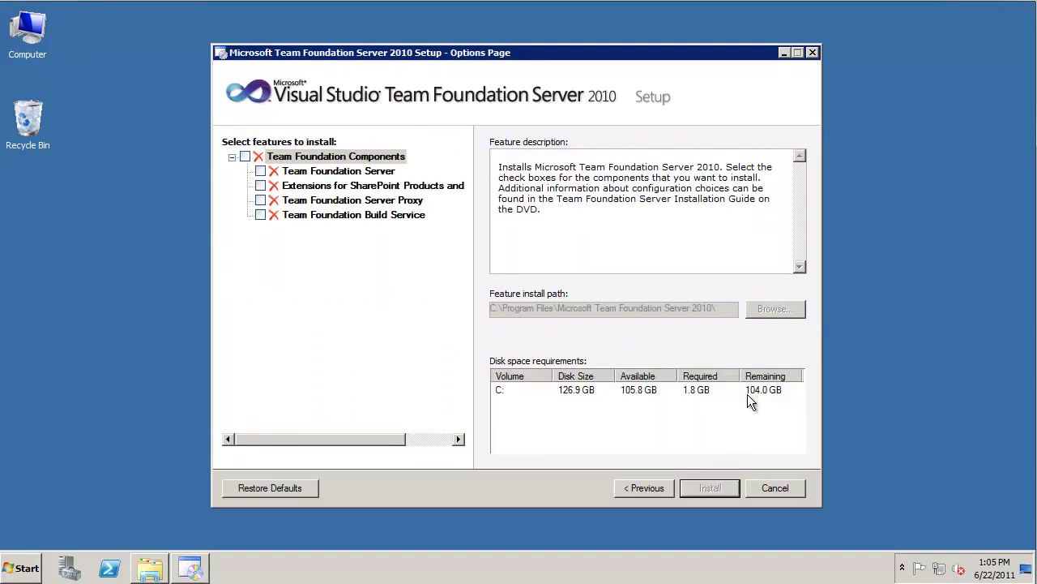
left_click(260, 171)
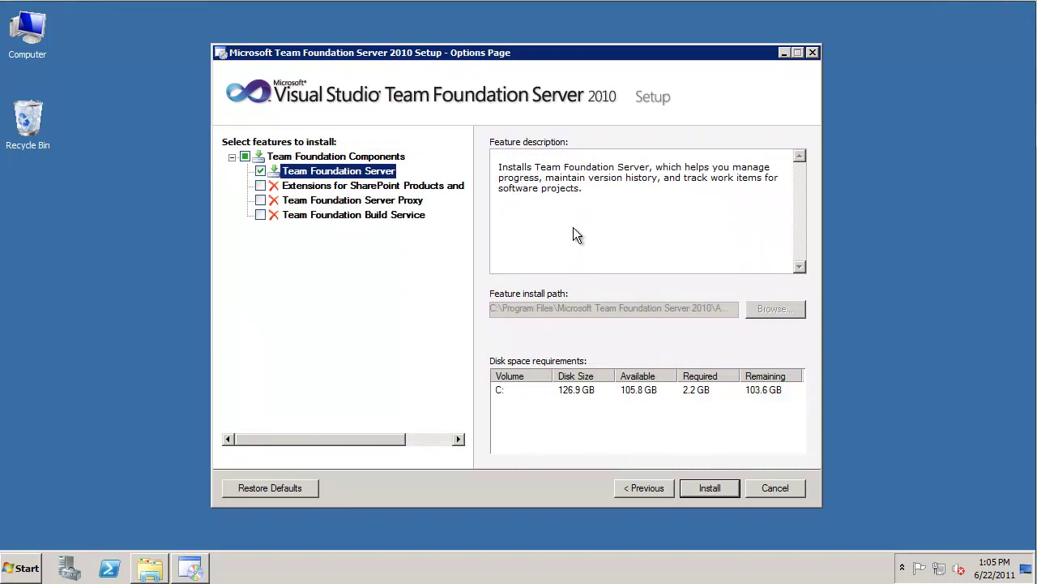
left_click(713, 487)
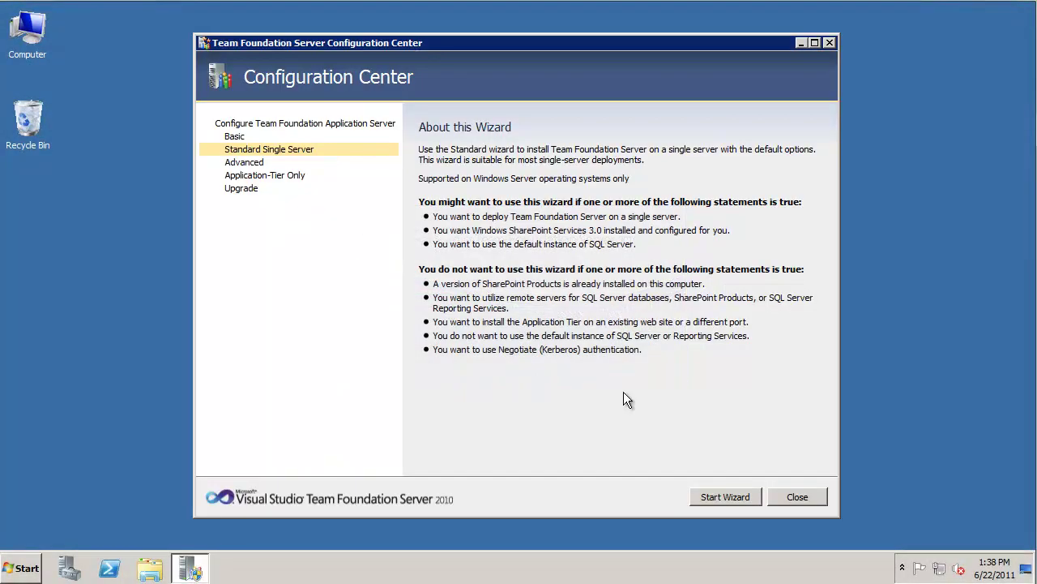
Start the Advanced configuration wizard and enter and test the Report Reader Account credentials
left_click(243, 163)
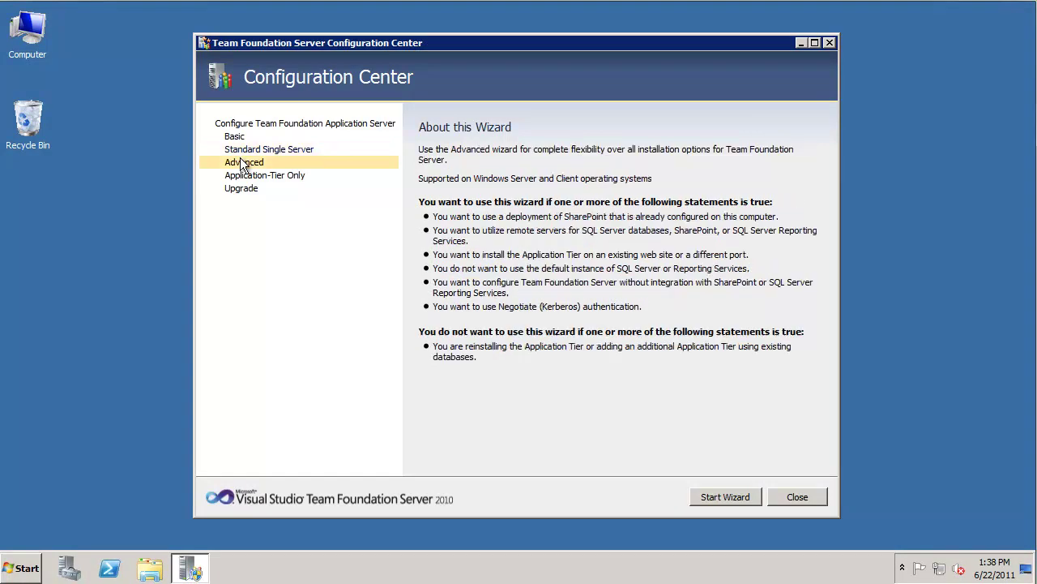
left_click(721, 492)
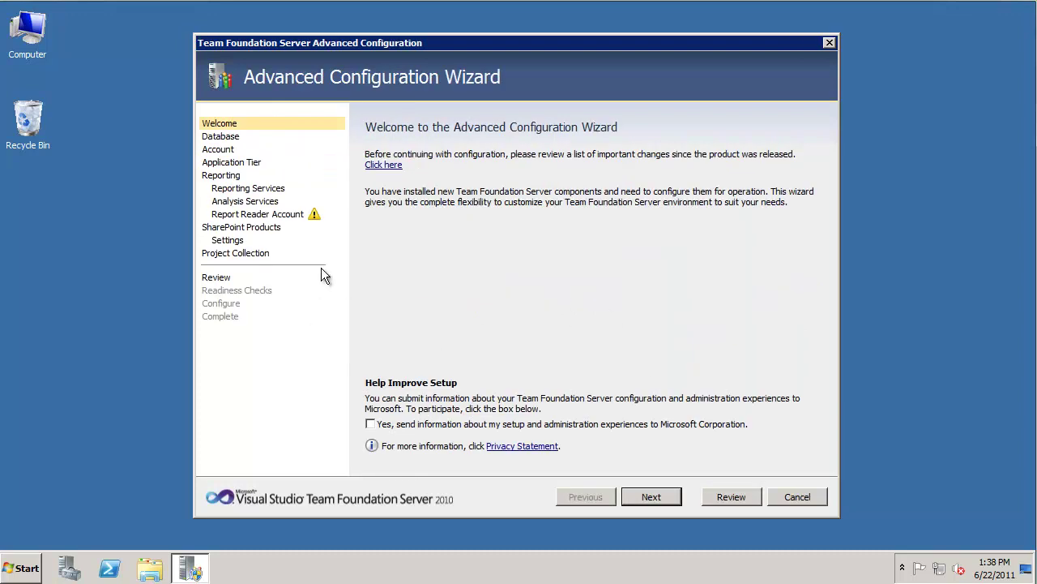
left_click(293, 214)
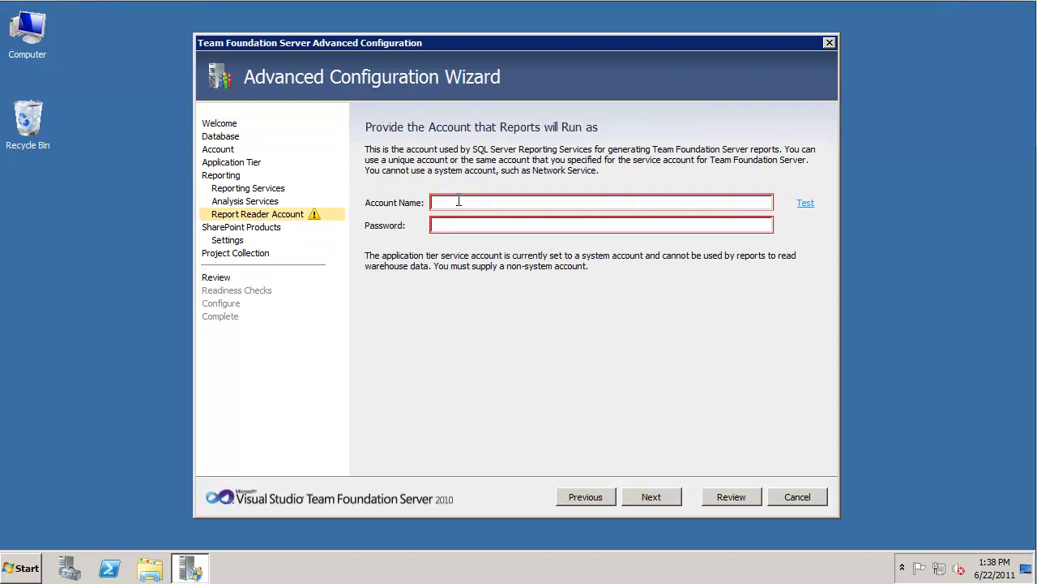
type("REDMOND\\uetfsrpt")
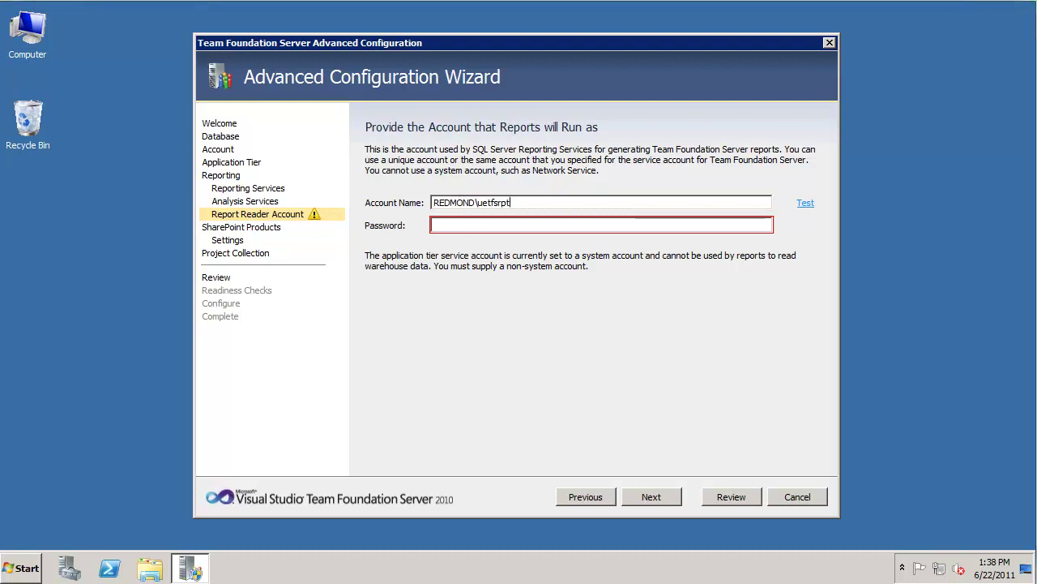
left_click(469, 224)
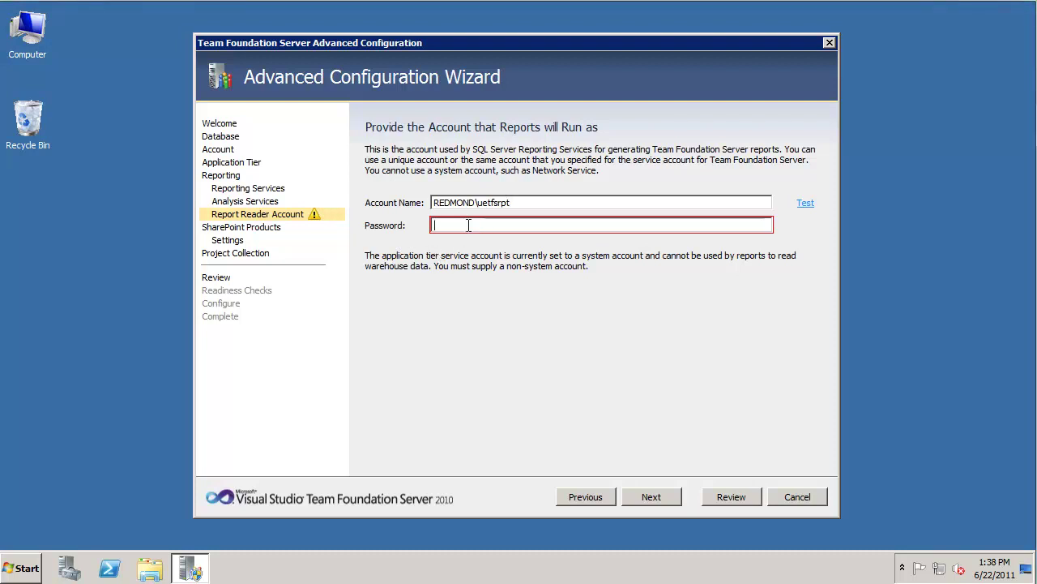
key("ctrl+v")
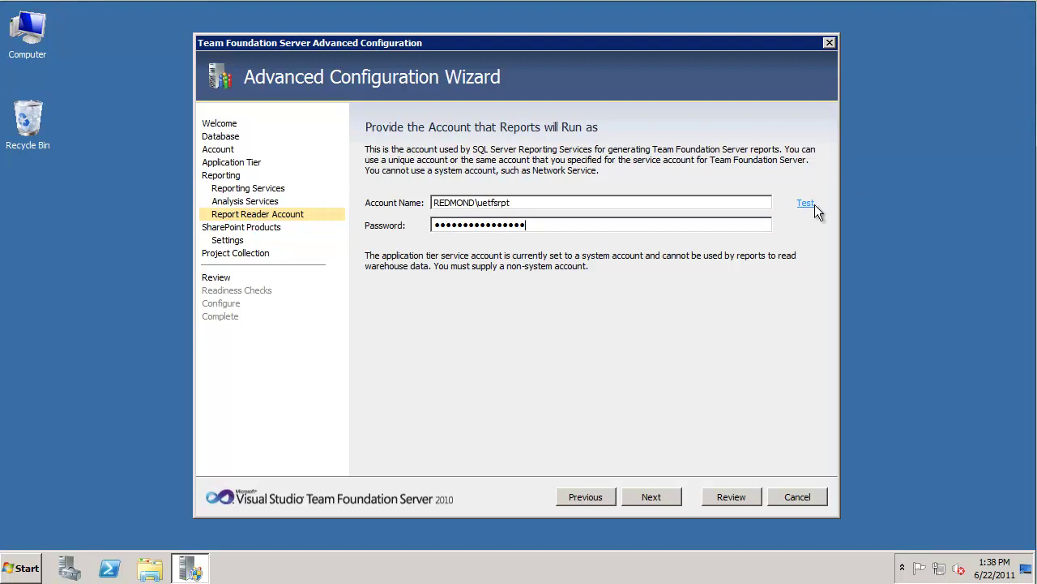
left_click(806, 203)
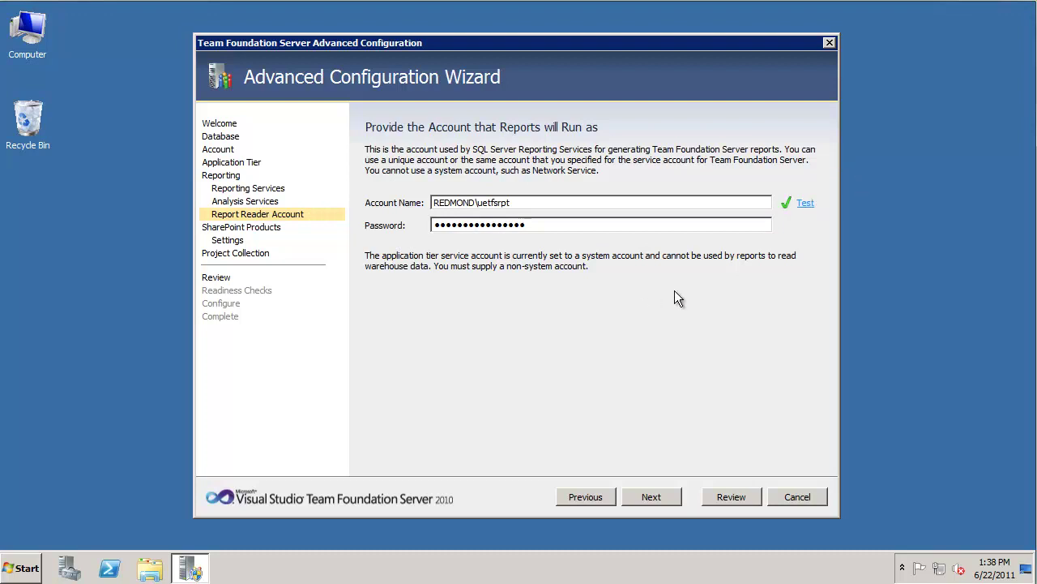
Continue through the SharePoint Products settings and close the completed configuration wizard
left_click(651, 498)
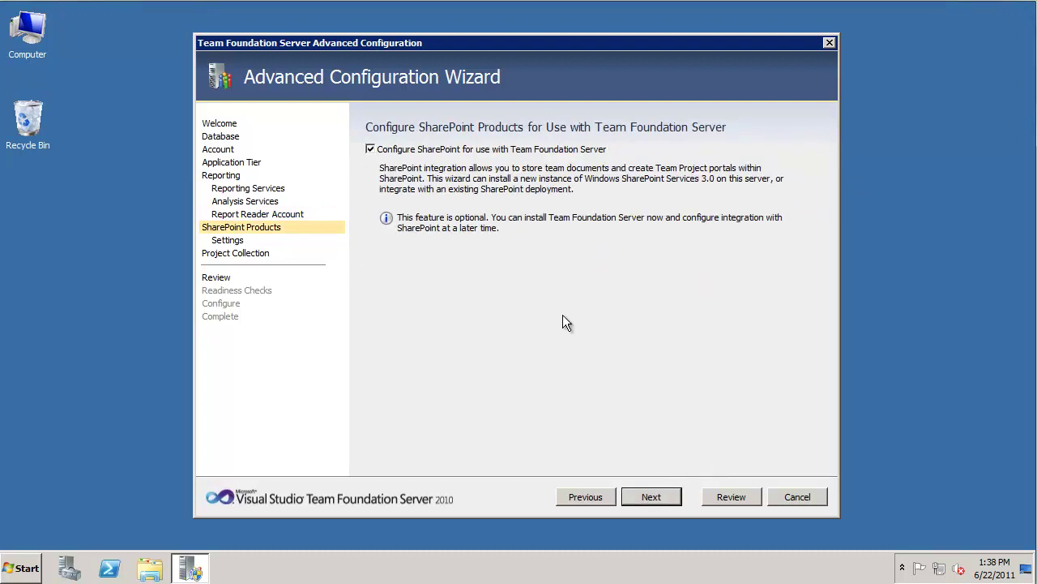
left_click(234, 241)
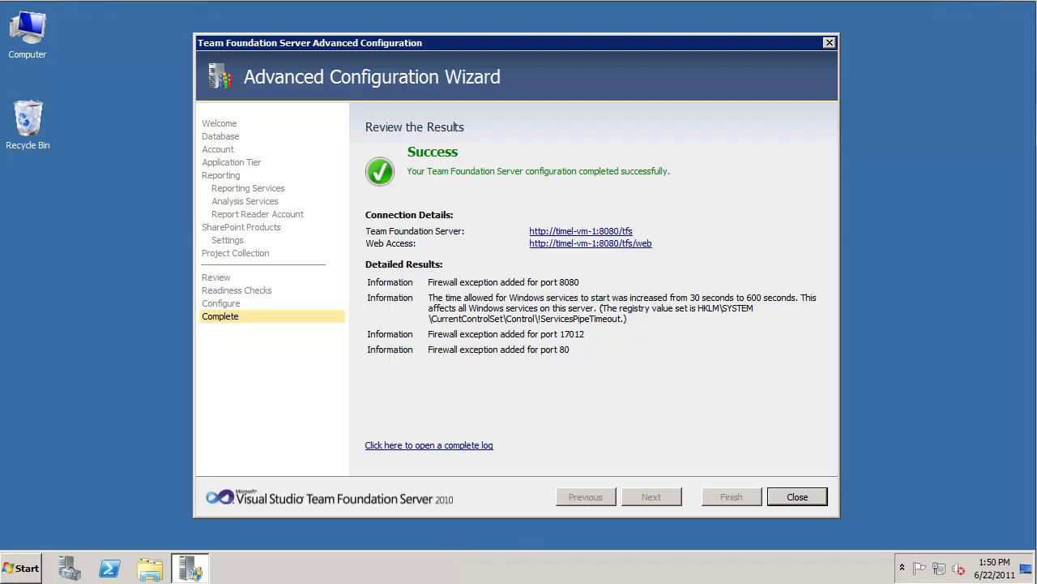
left_click(797, 497)
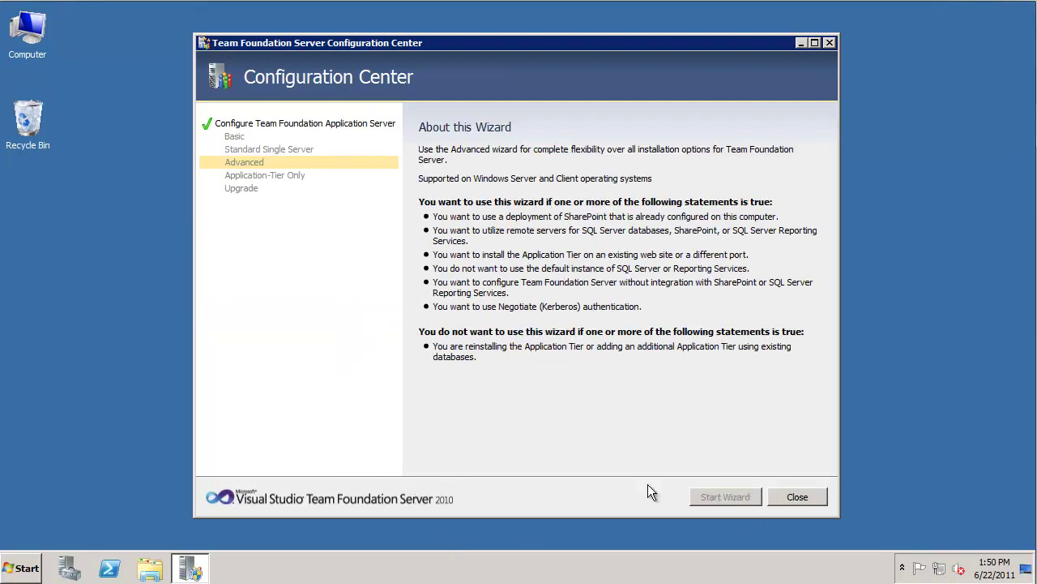
left_click(796, 496)
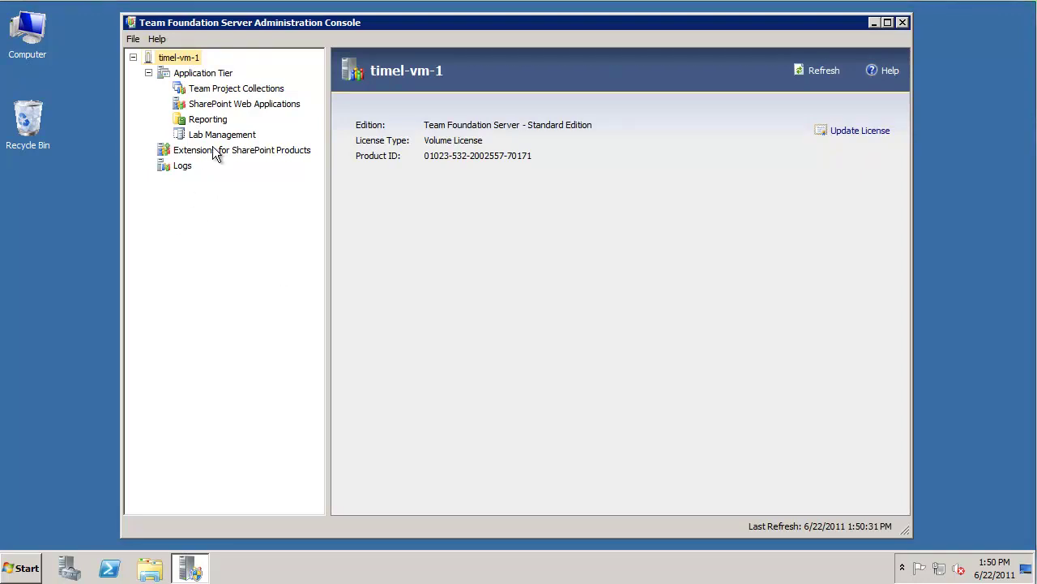
left_click(249, 150)
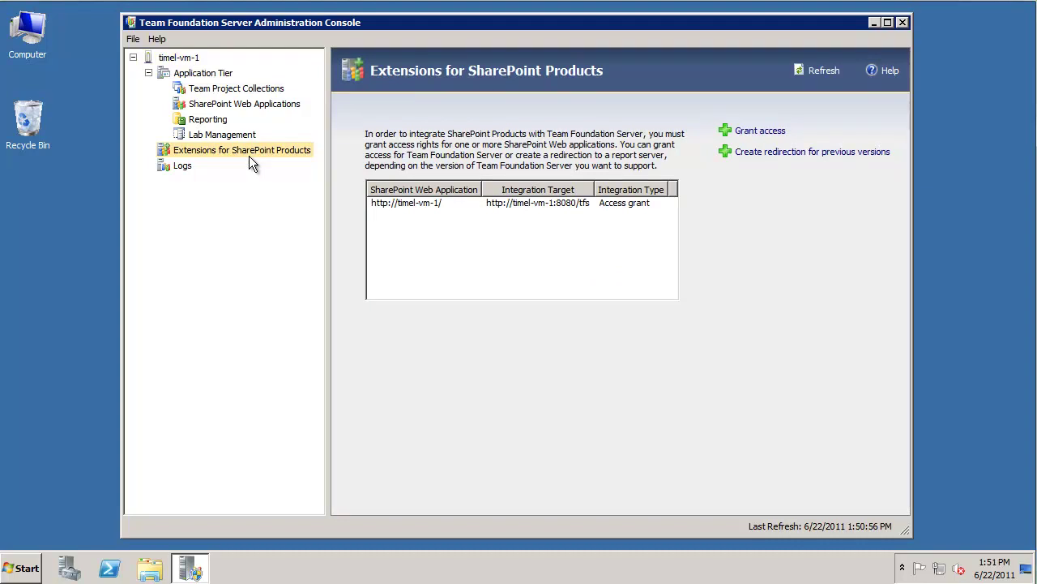
left_click(401, 204)
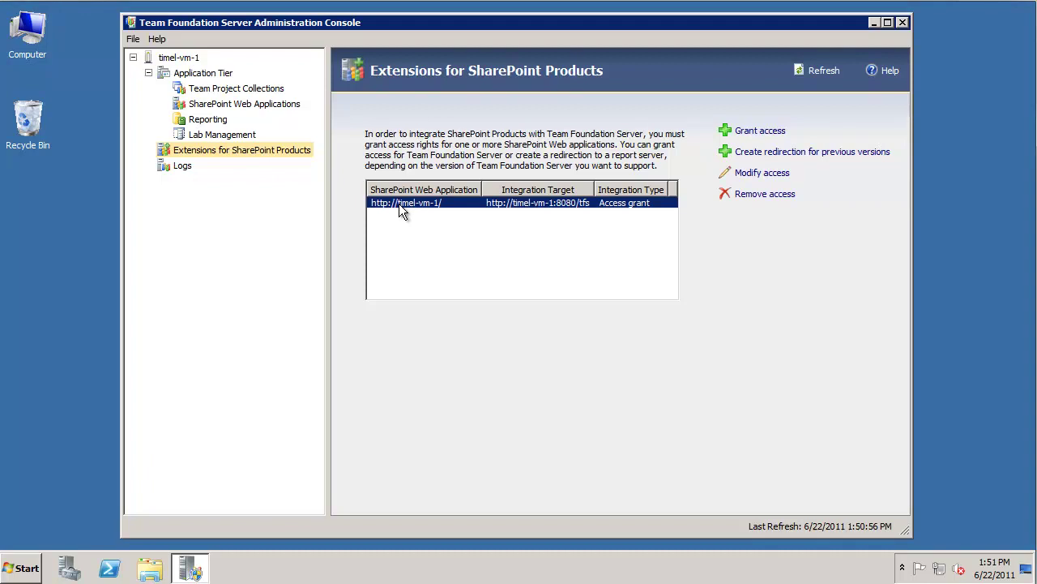
left_click(766, 179)
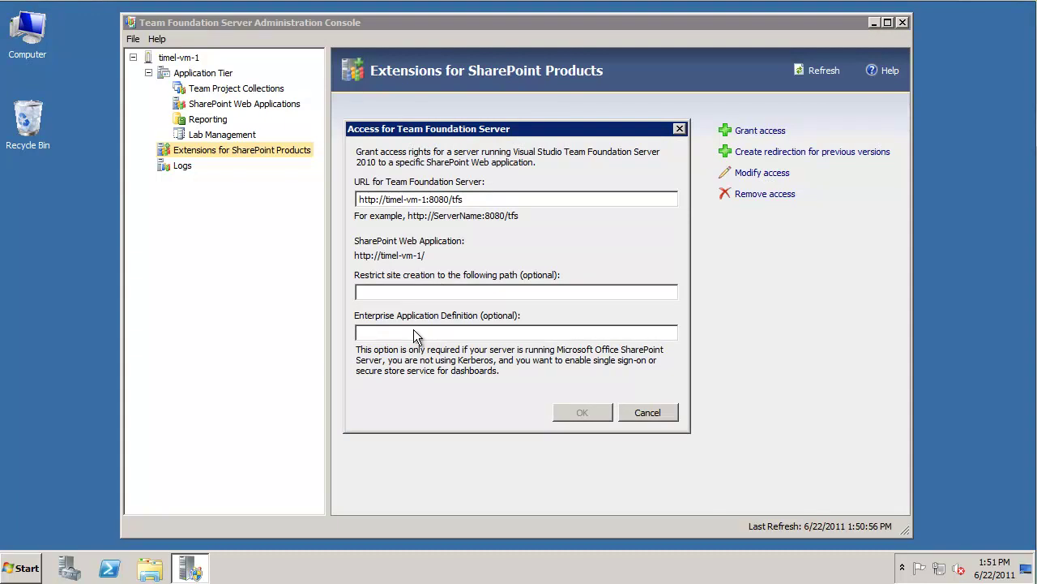
type("TFS")
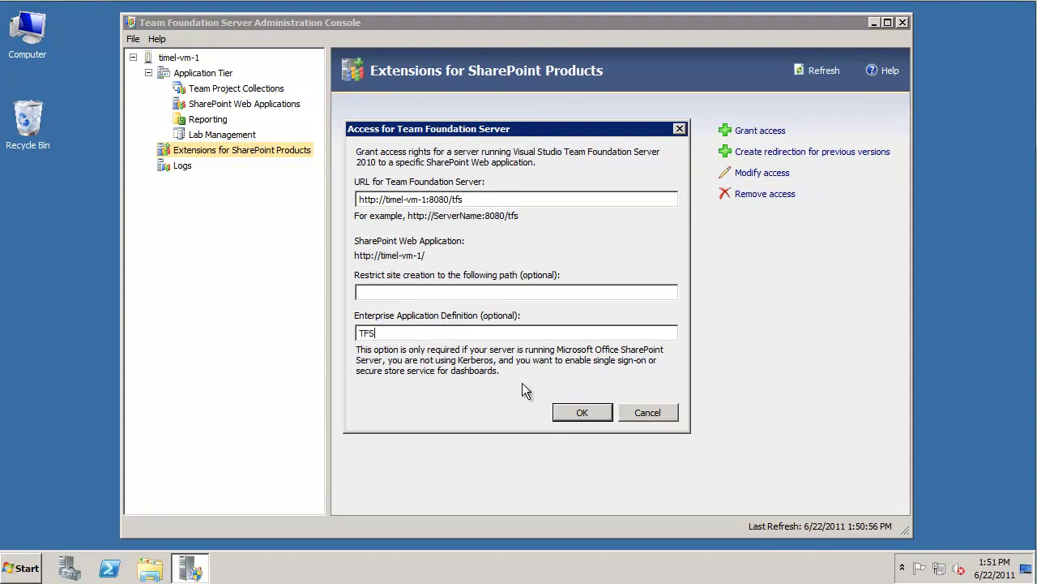
left_click(574, 413)
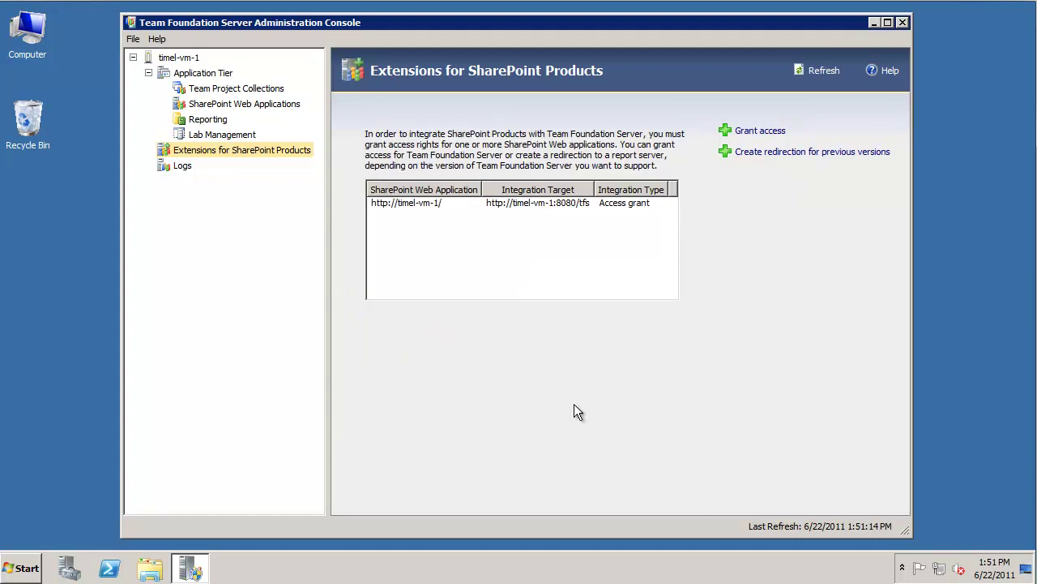